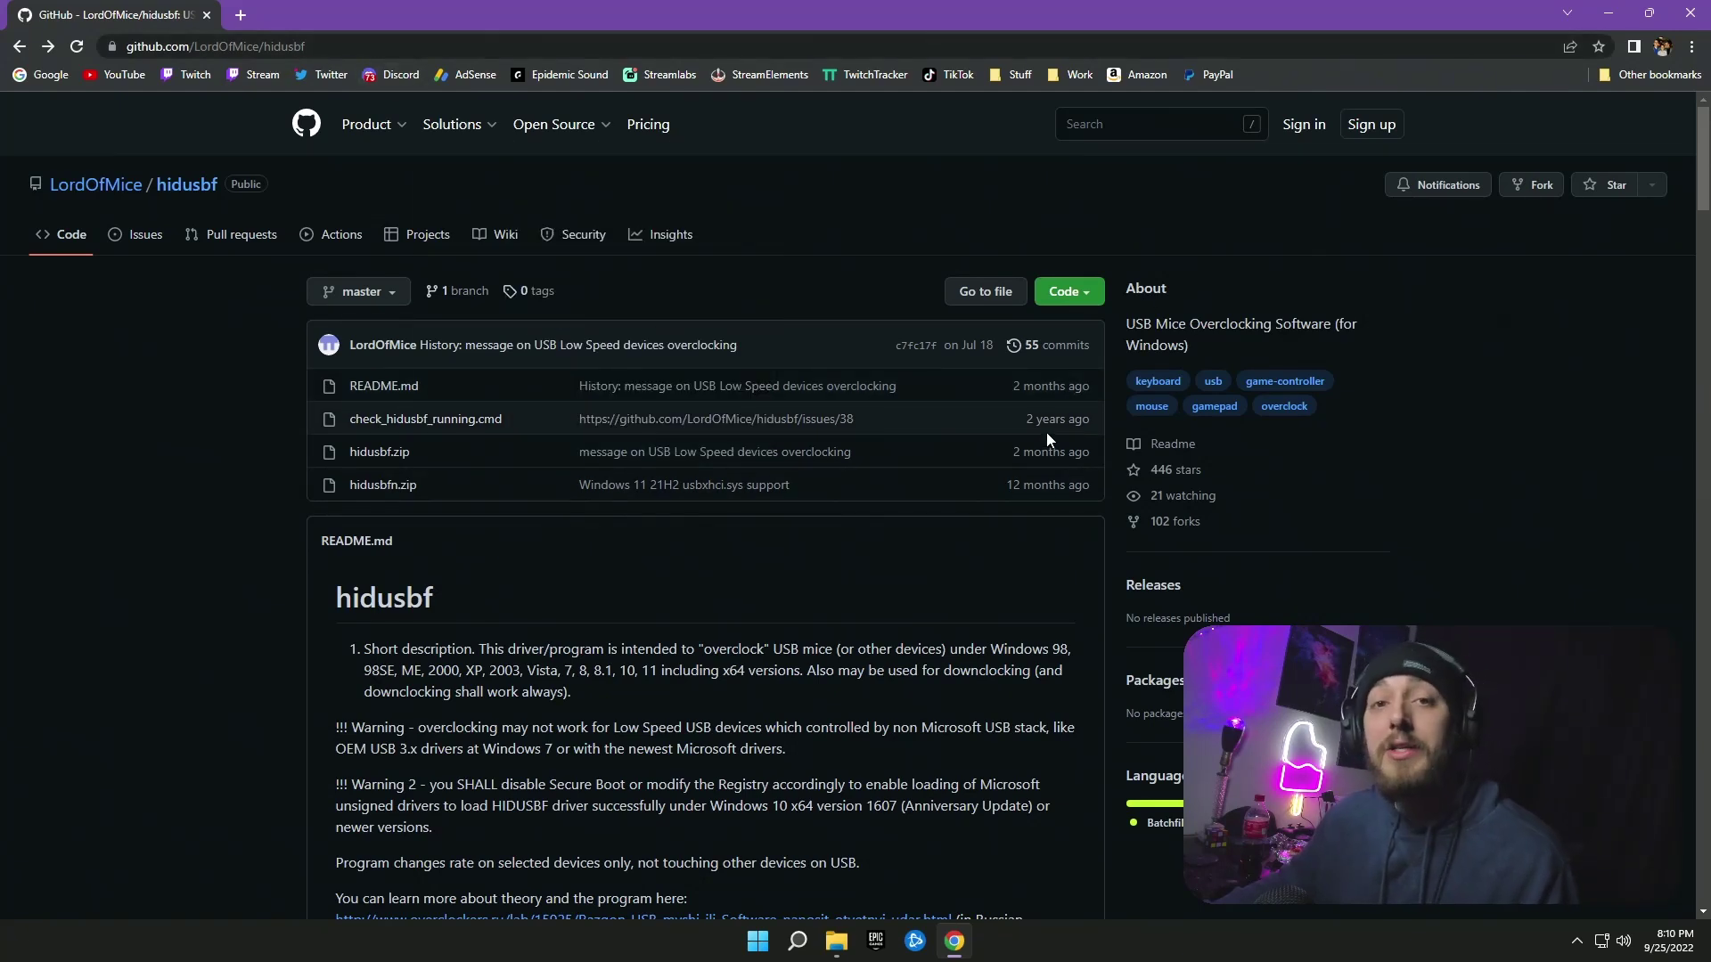
# Find hidusbf.zip in the hidusbf repository's file list and download it (366 KB)
pyautogui.click(992, 295)
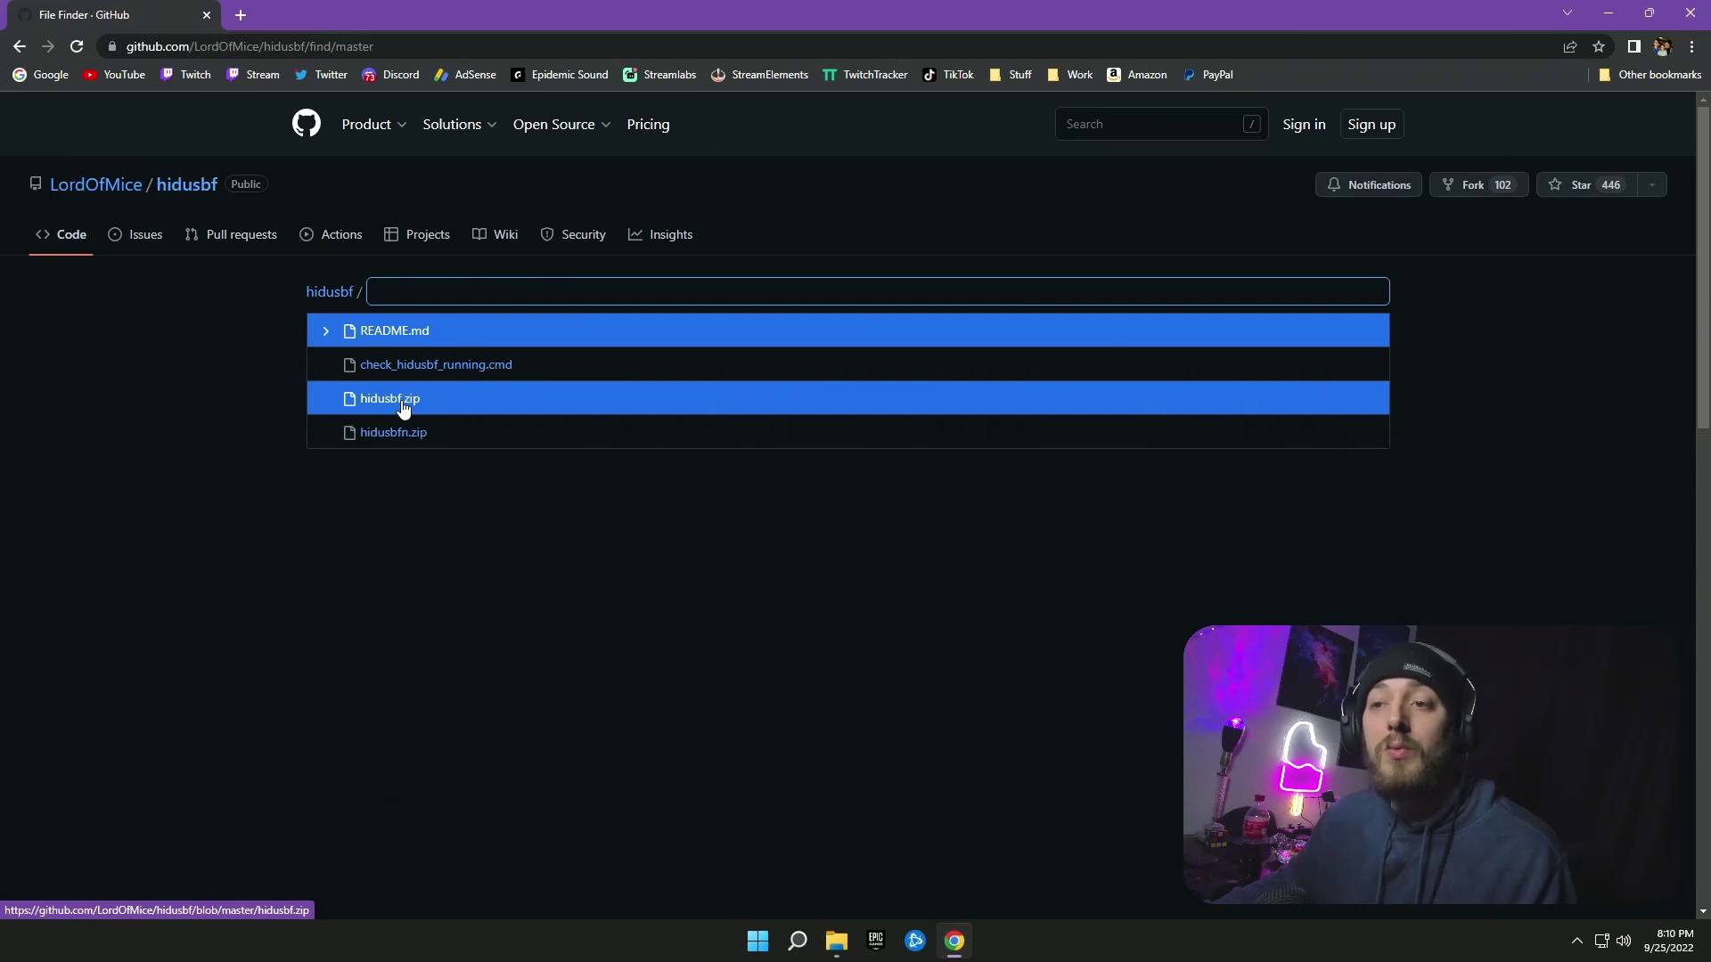
pyautogui.click(433, 407)
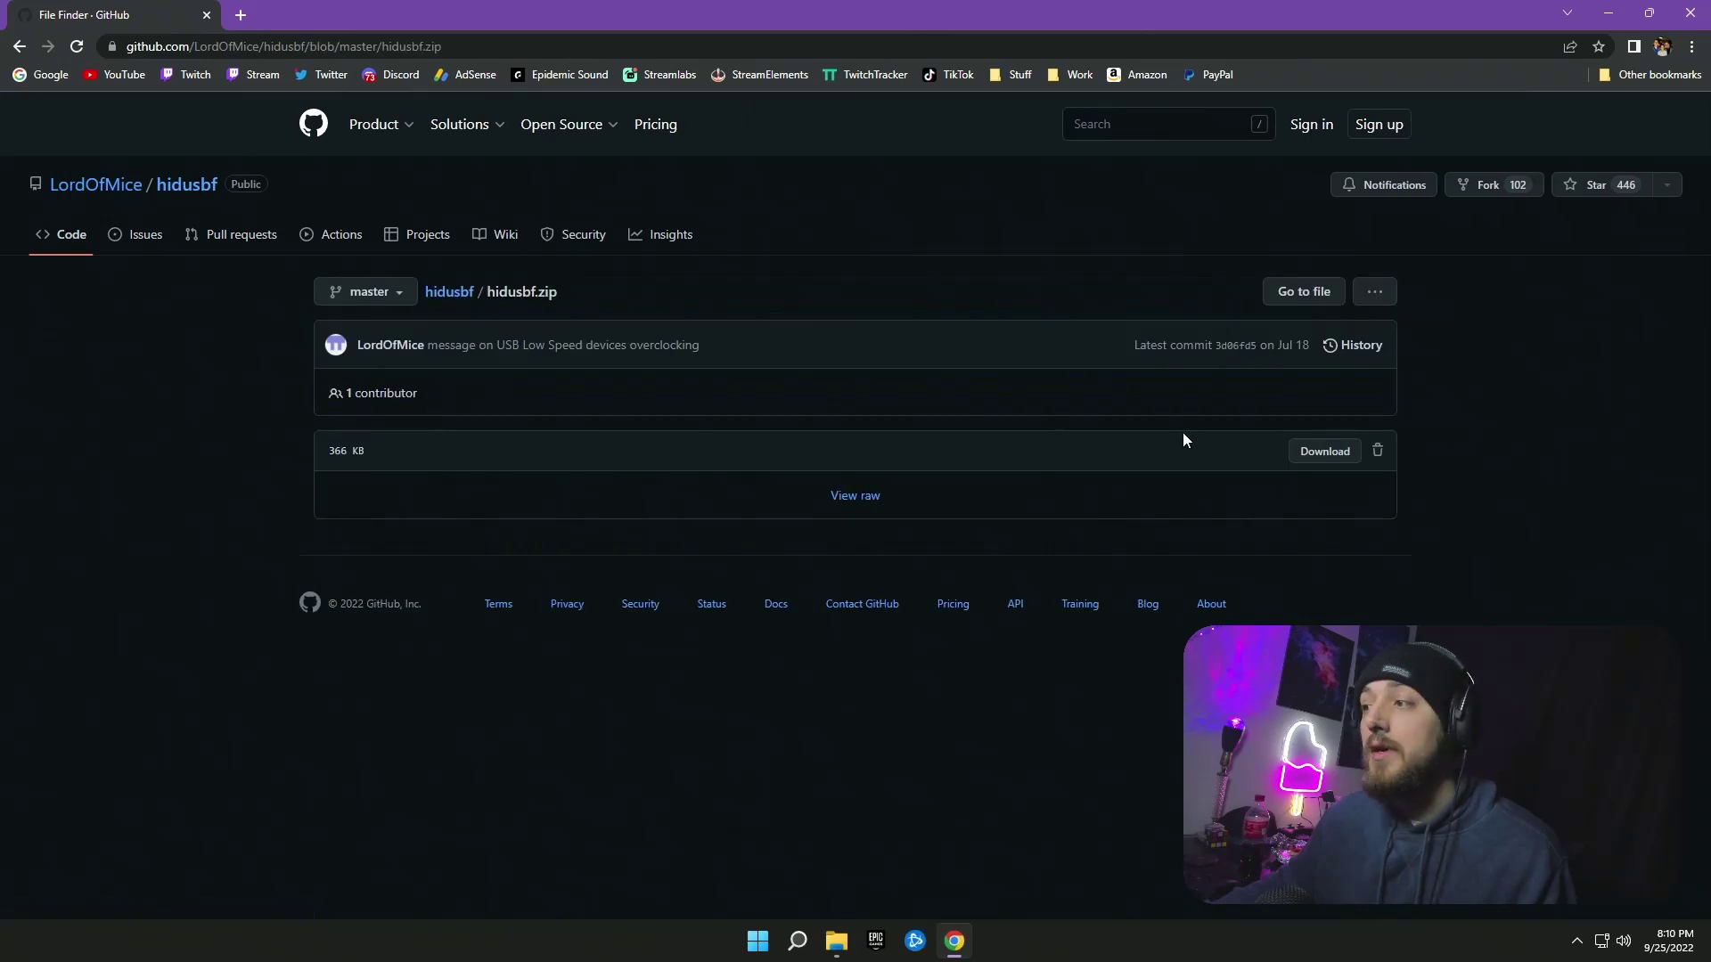
pyautogui.click(1310, 452)
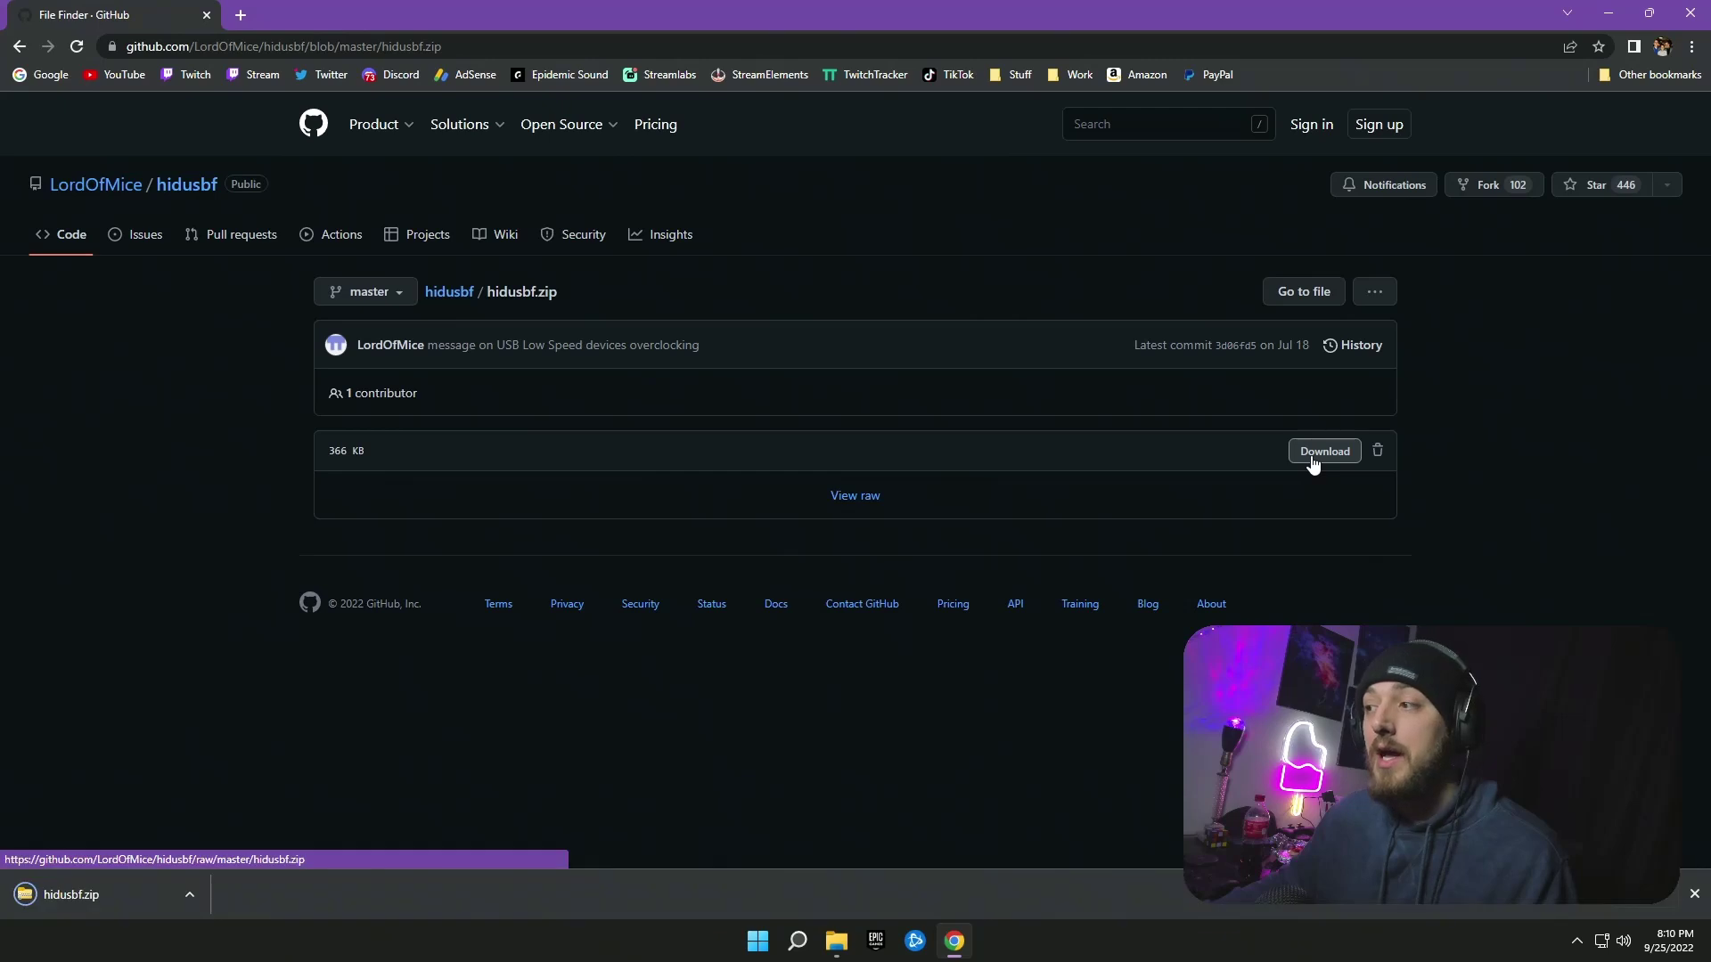
pyautogui.click(190, 893)
# Extract the downloaded hidusbf.zip from the Downloads folder with Extract All
pyautogui.click(226, 831)
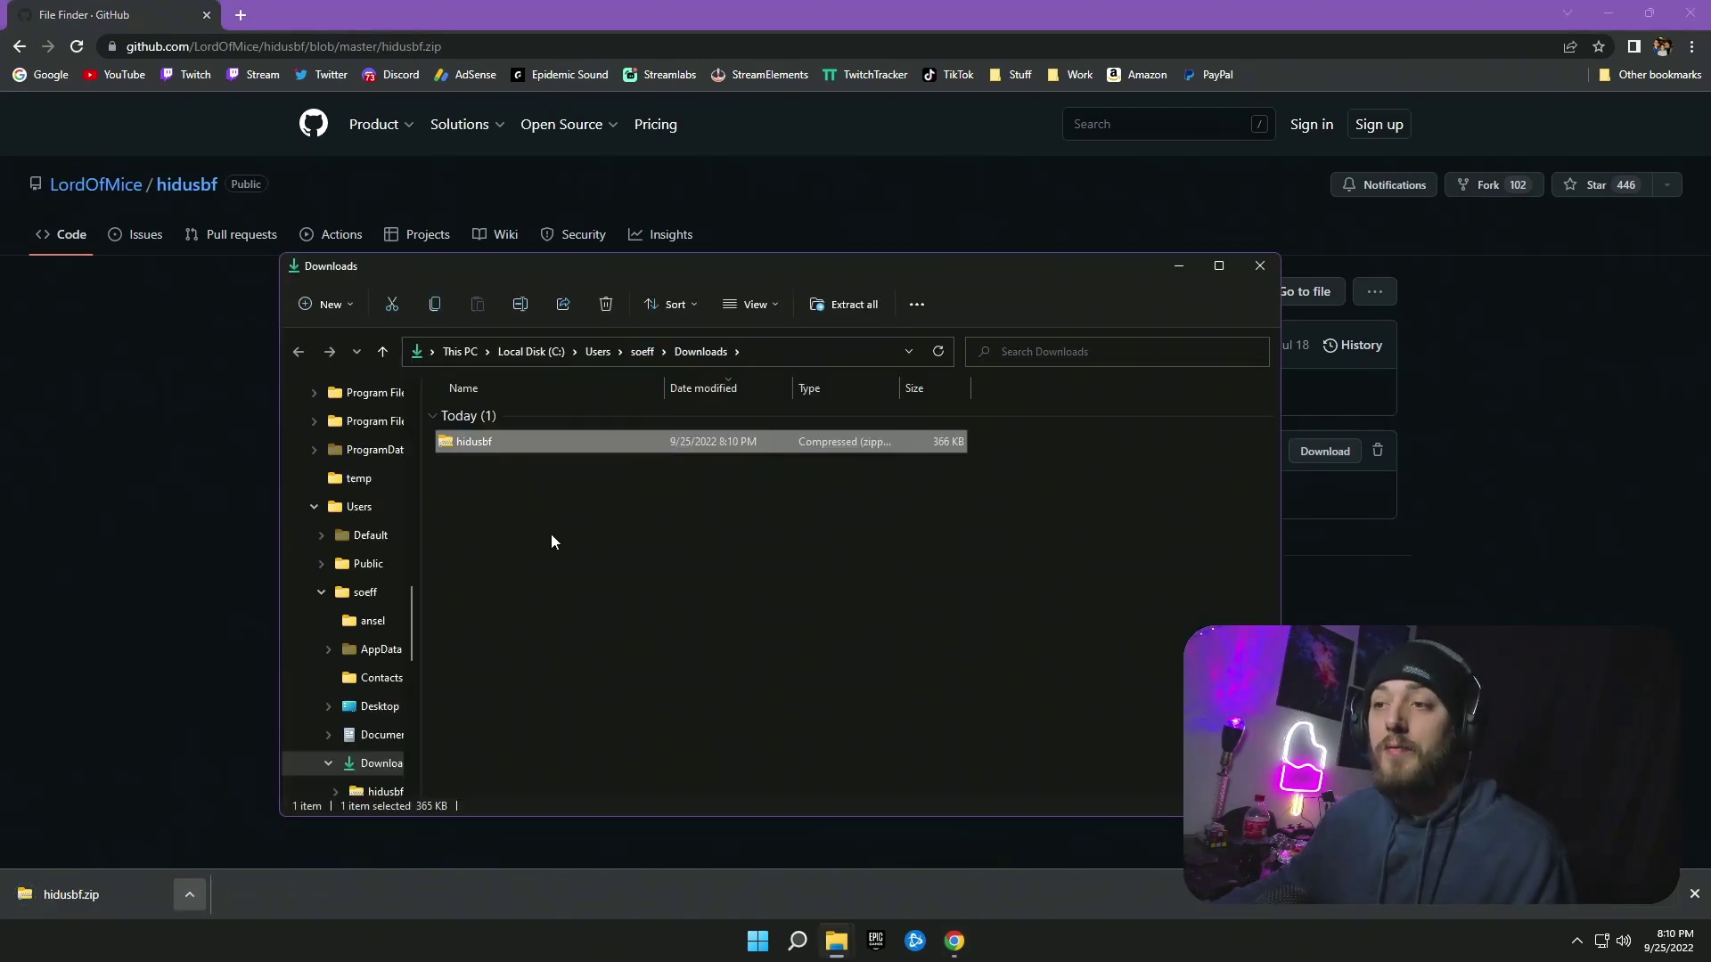
pyautogui.rightClick(476, 442)
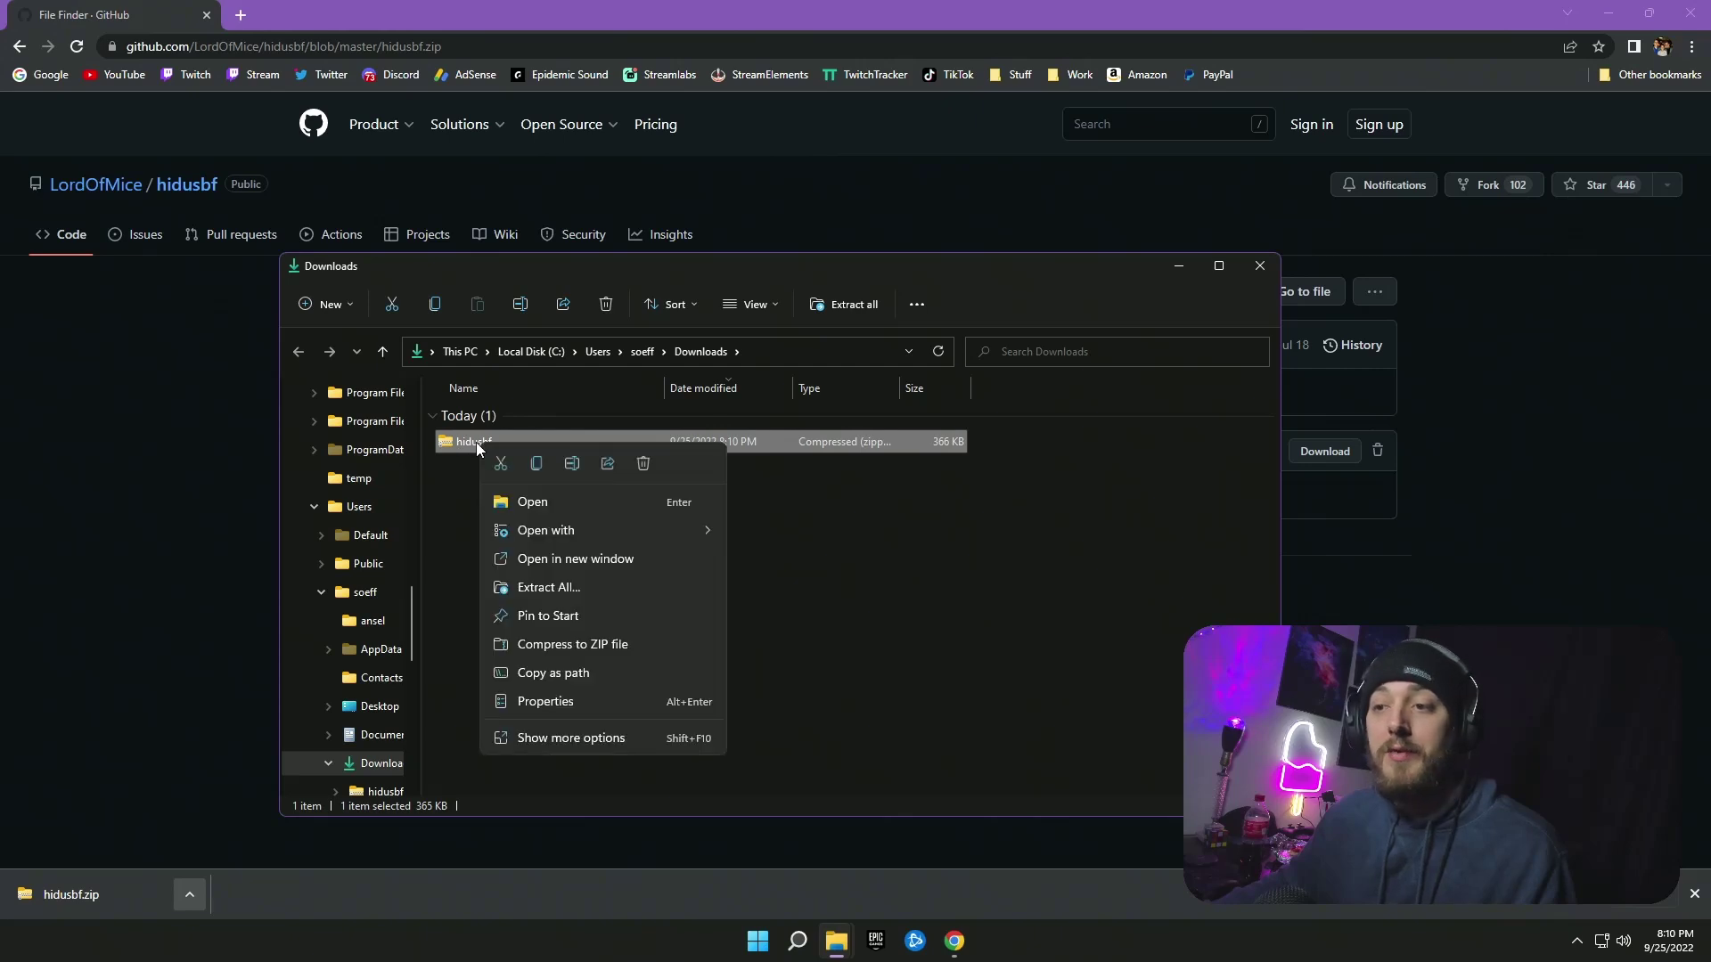
pyautogui.click(534, 588)
pyautogui.click(1016, 644)
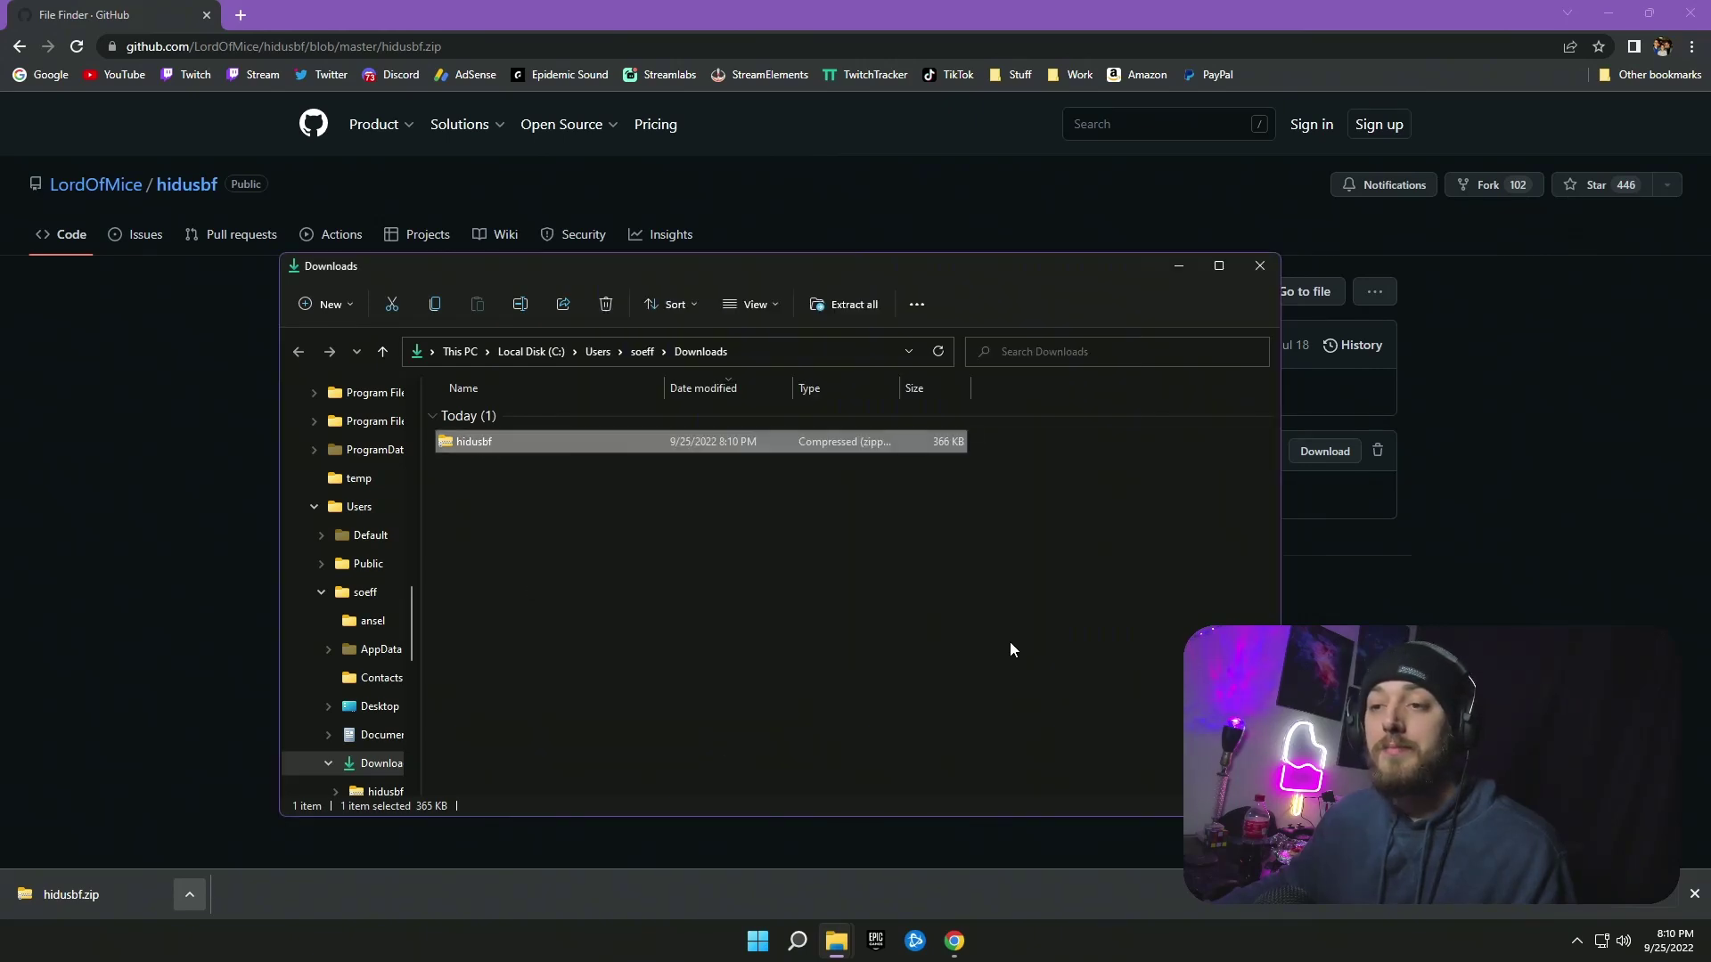
# Open the DRIVER folder inside the extracted hidusbf folder
pyautogui.moveTo(623, 307); pyautogui.dragTo(894, 308)
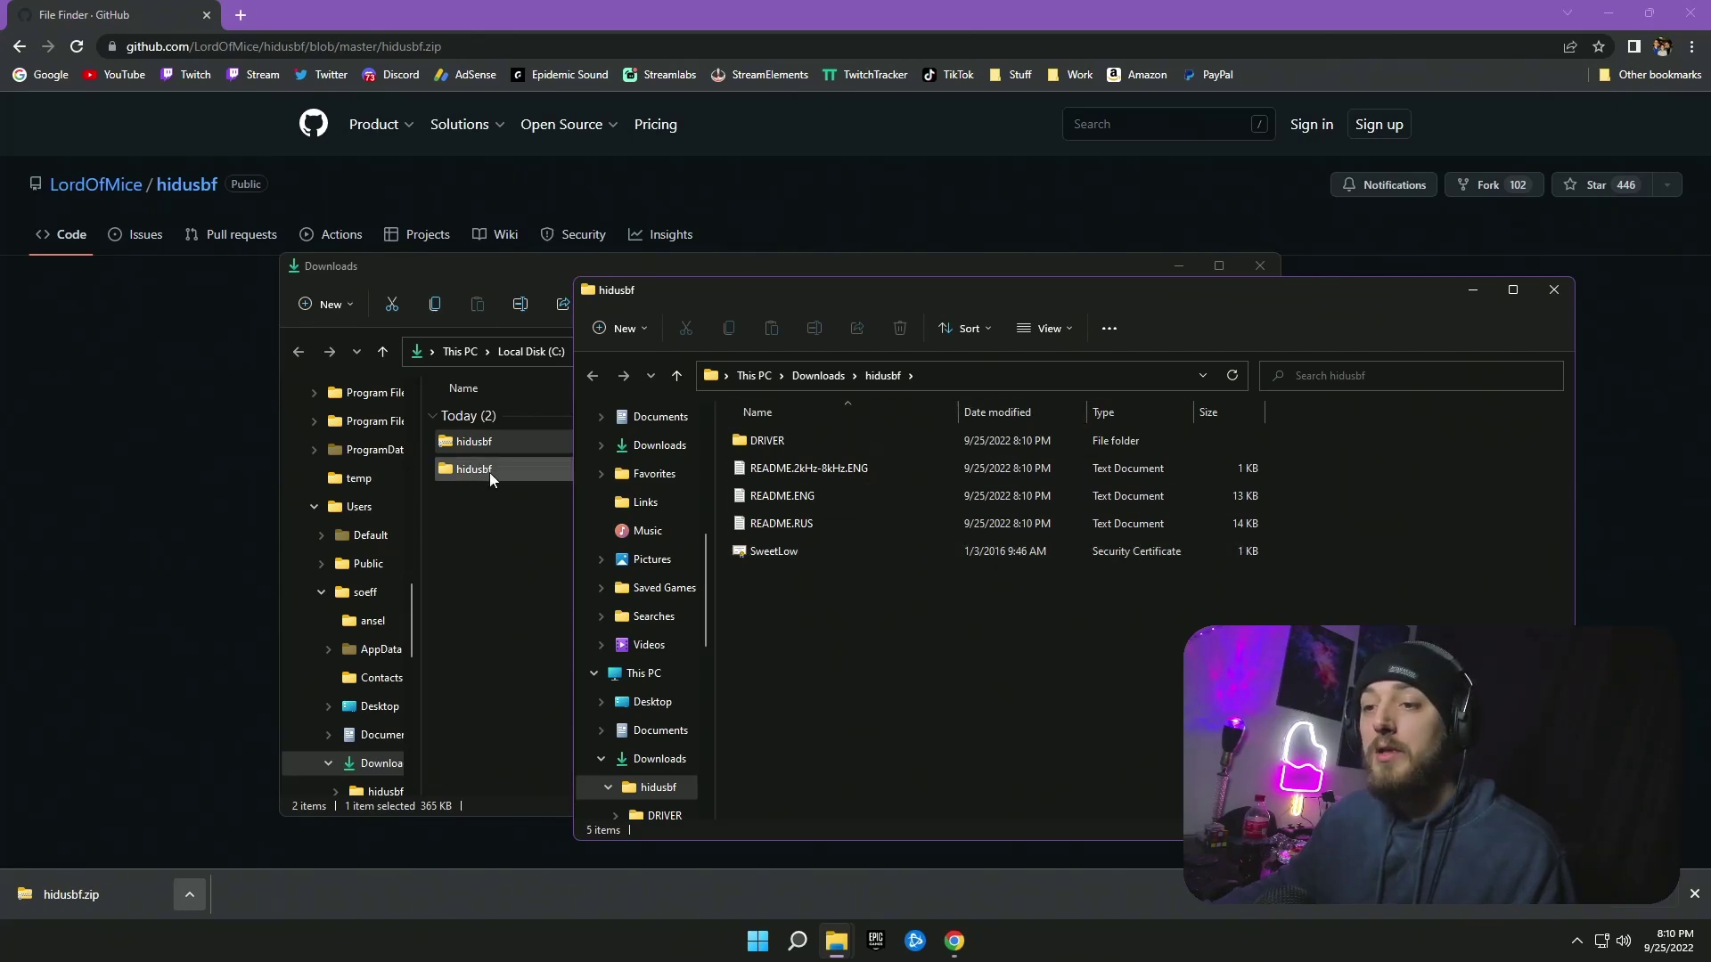
pyautogui.moveTo(639, 280); pyautogui.dragTo(632, 294)
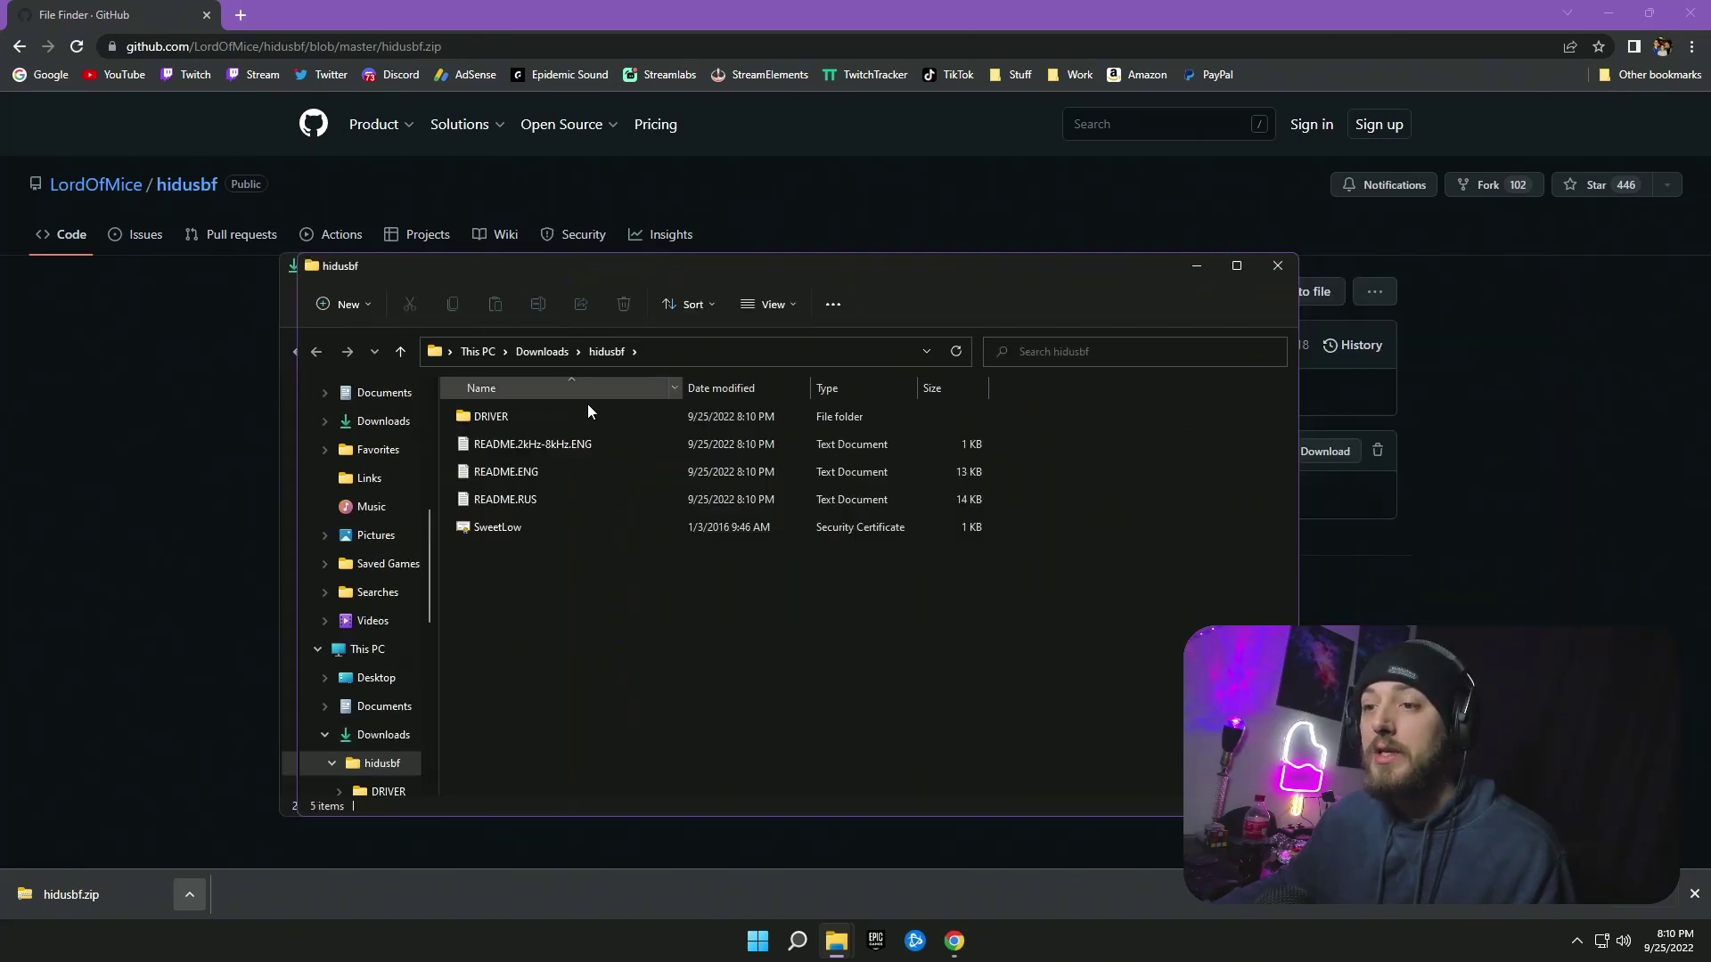
pyautogui.doubleClick(506, 419)
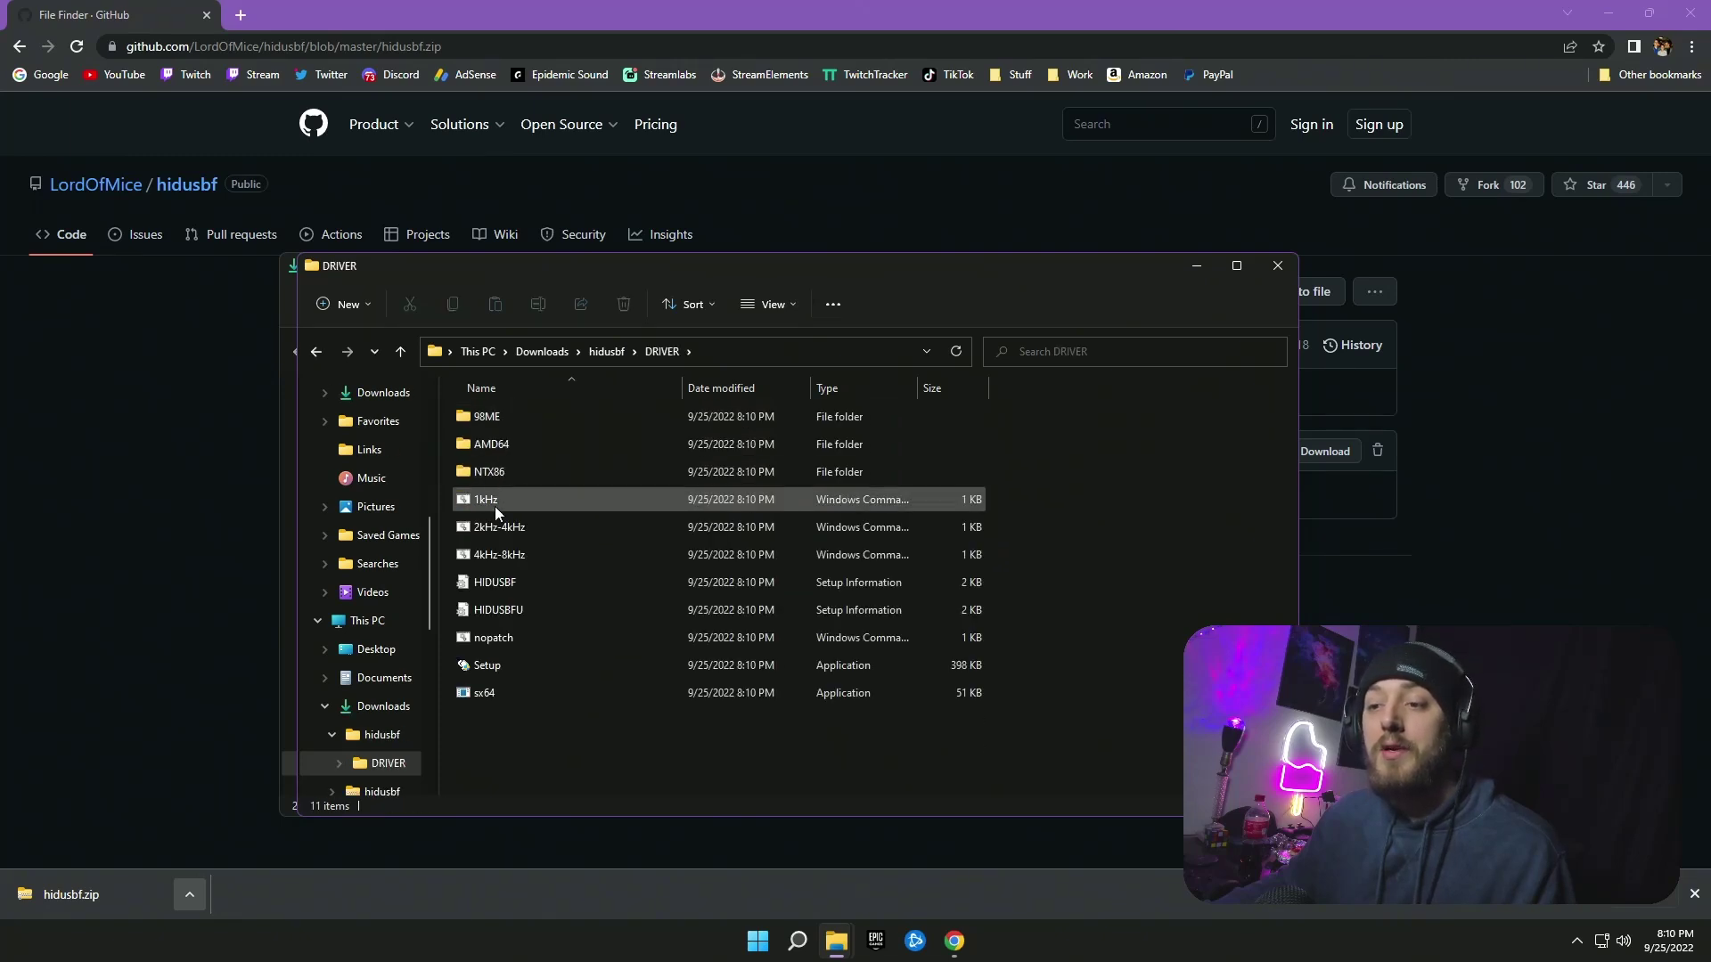
# Launch Setup from the DRIVER folder, getting past the SmartScreen warning and approving the UAC prompt
pyautogui.doubleClick(485, 671)
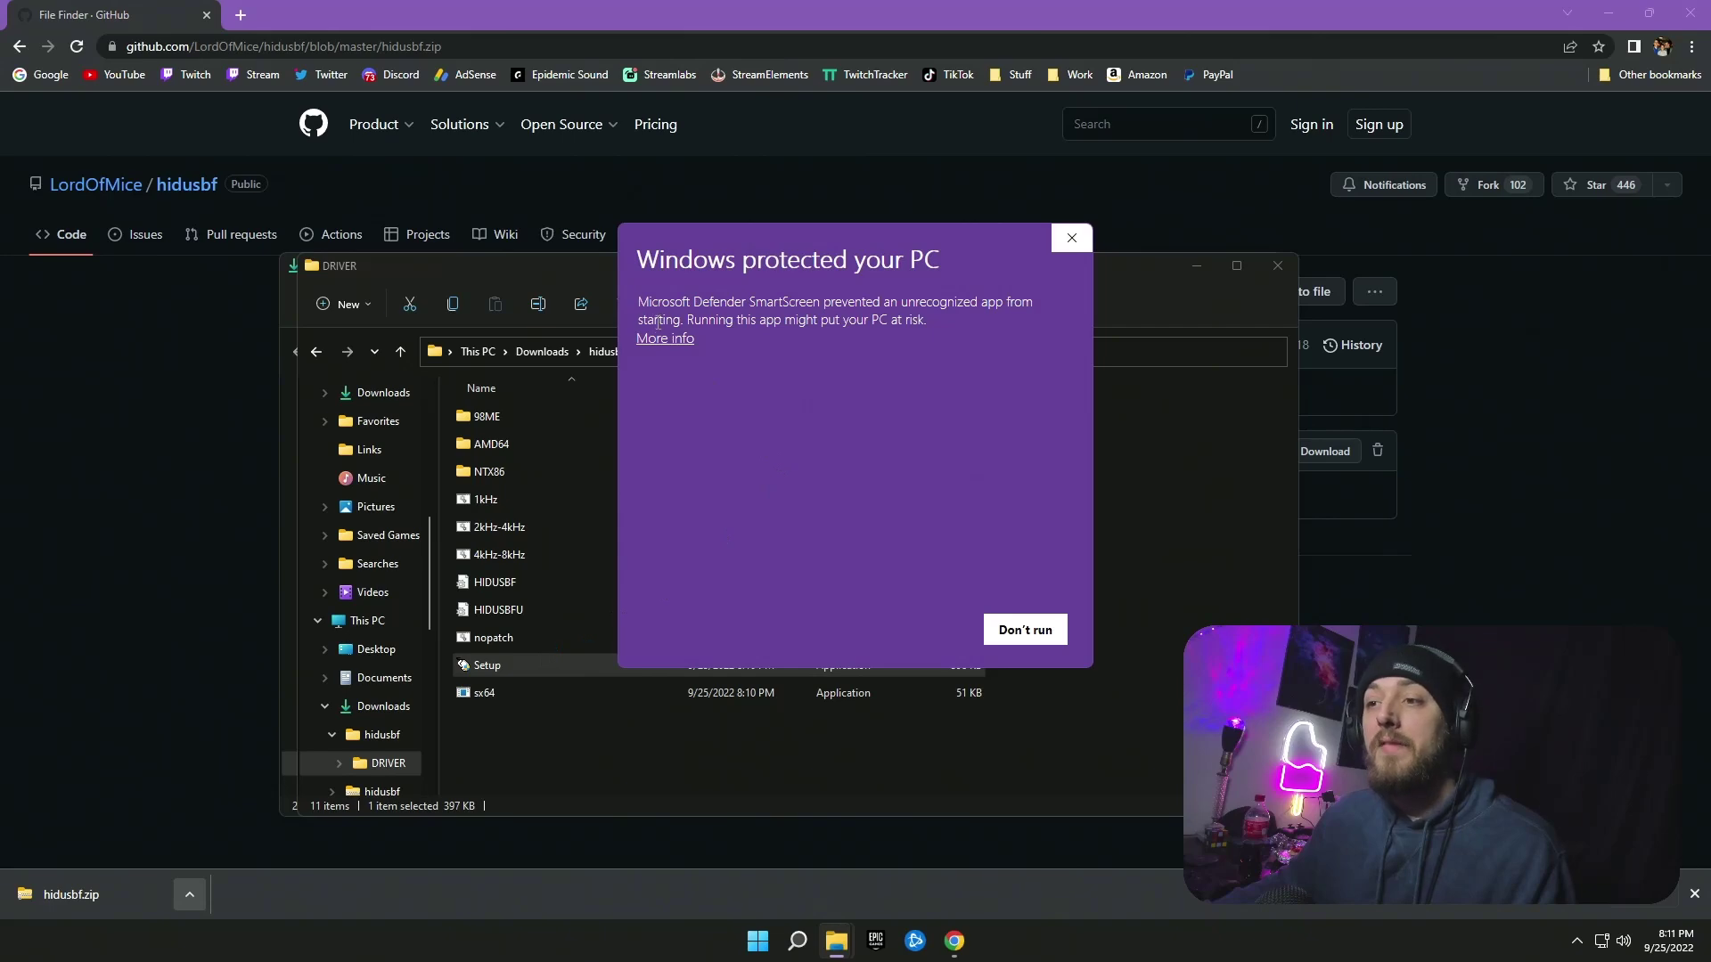
pyautogui.click(663, 339)
pyautogui.click(911, 632)
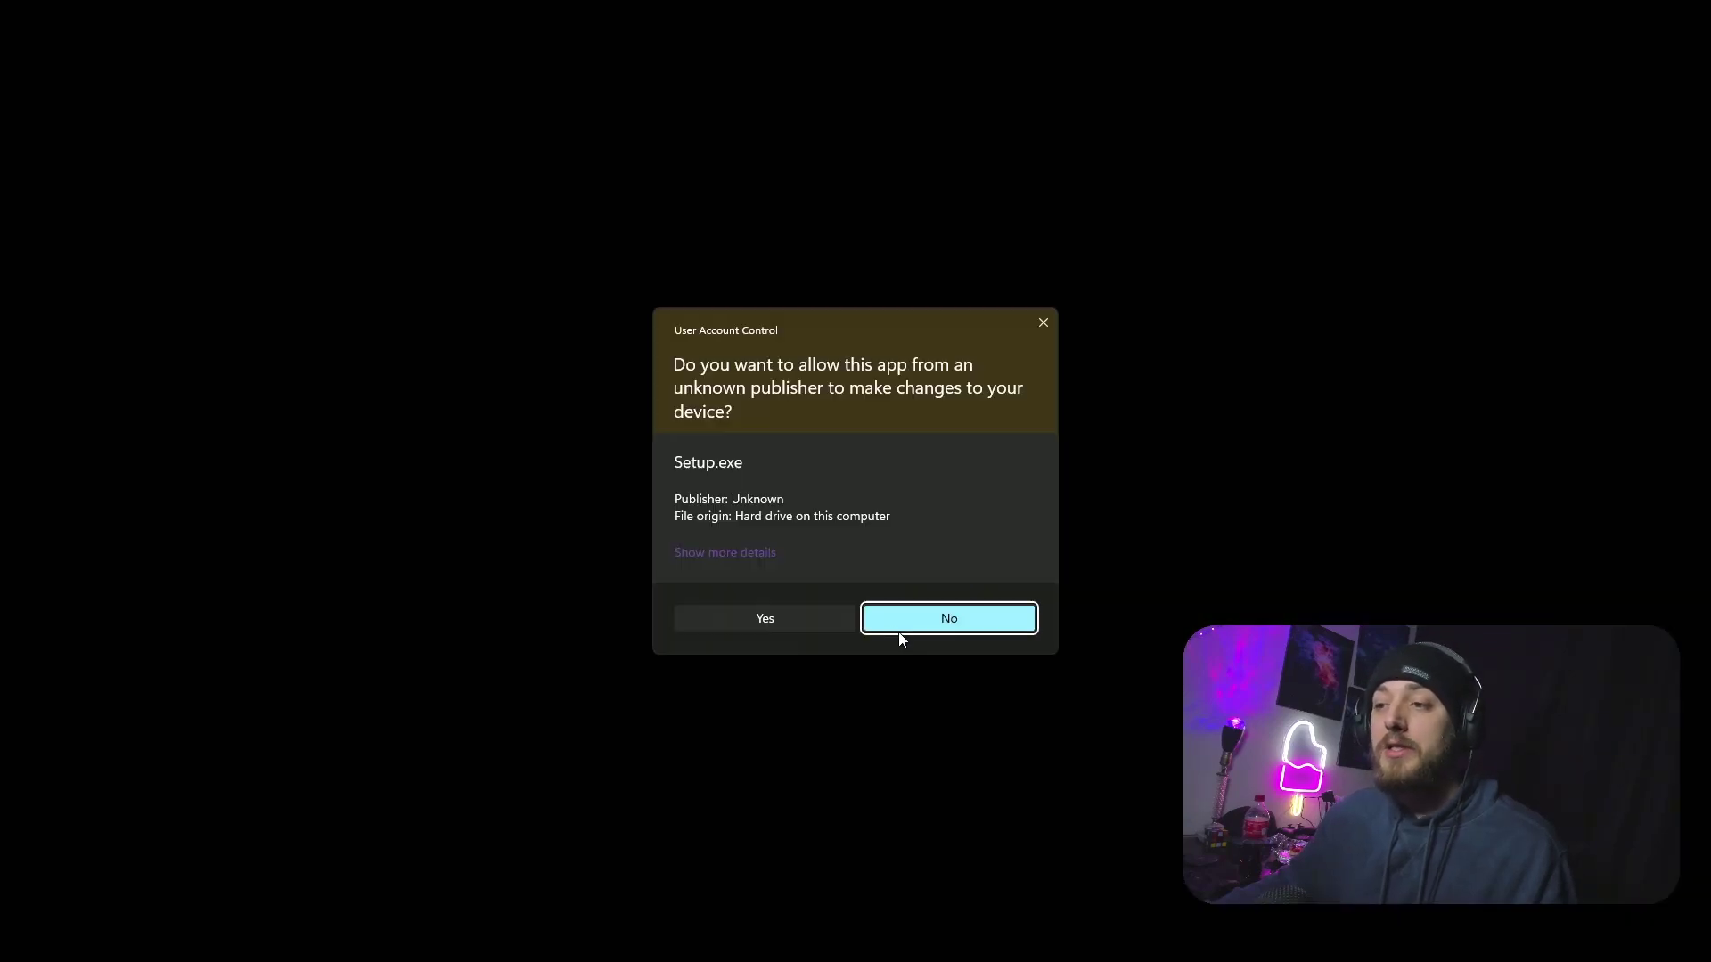
pyautogui.click(810, 615)
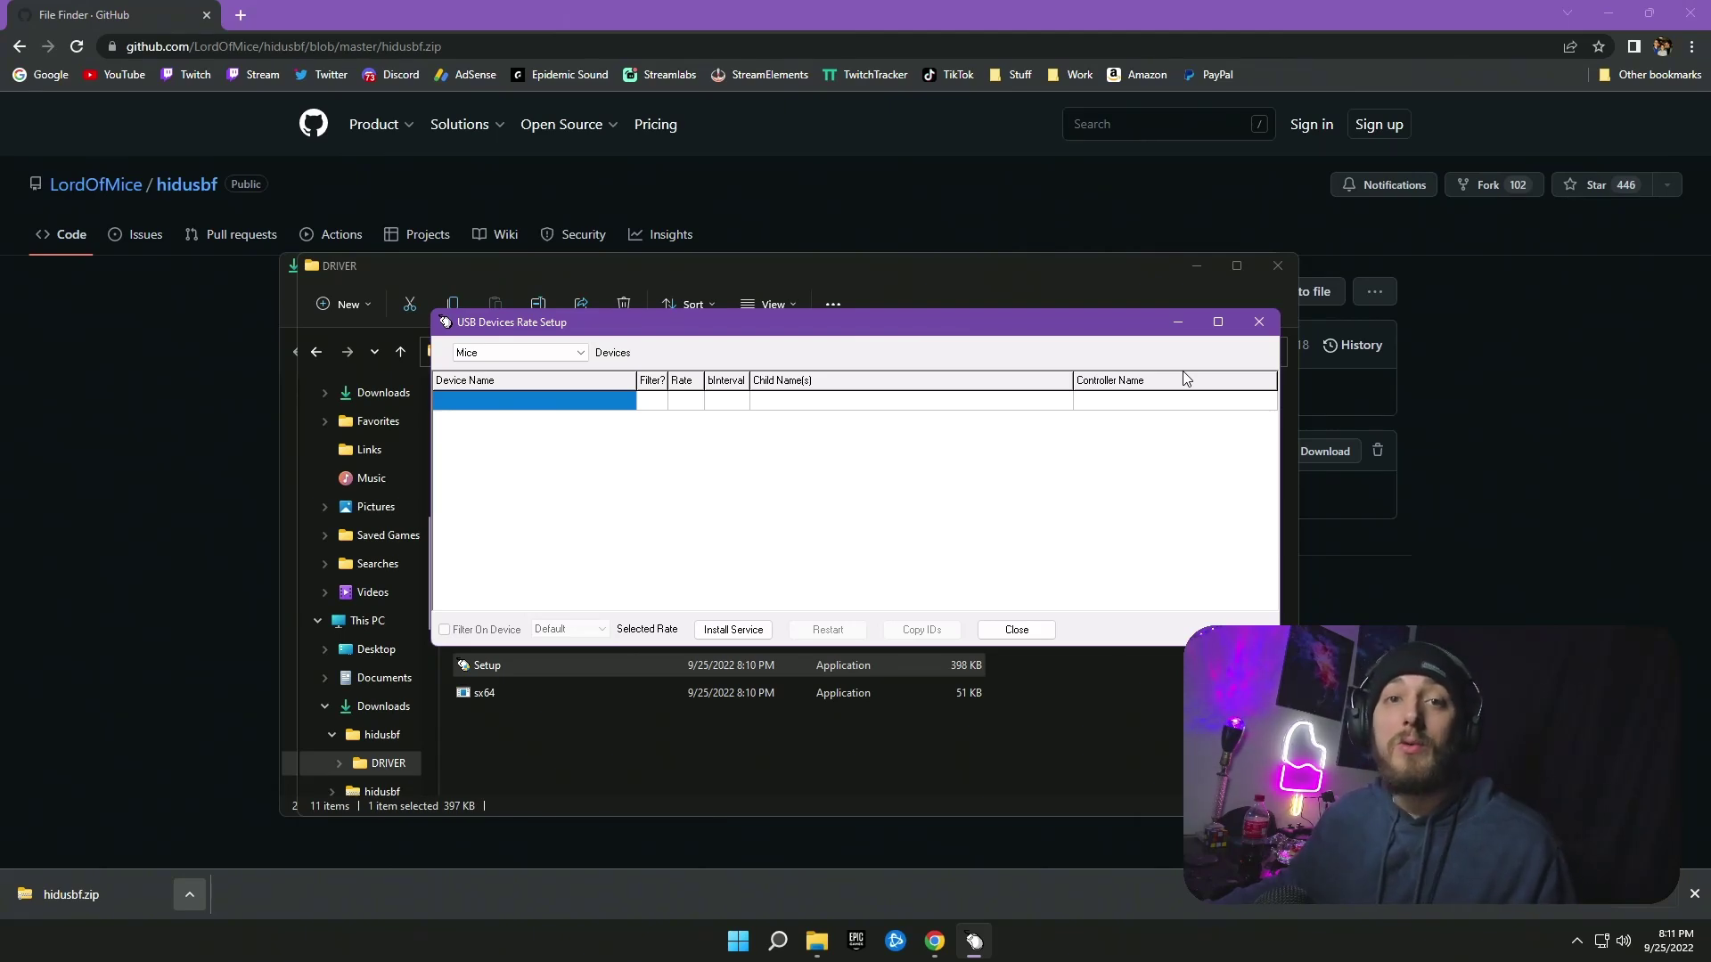
# Switch the device list from Mice to USB and enable Filter On Device for the Xbox One Controller
pyautogui.click(581, 353)
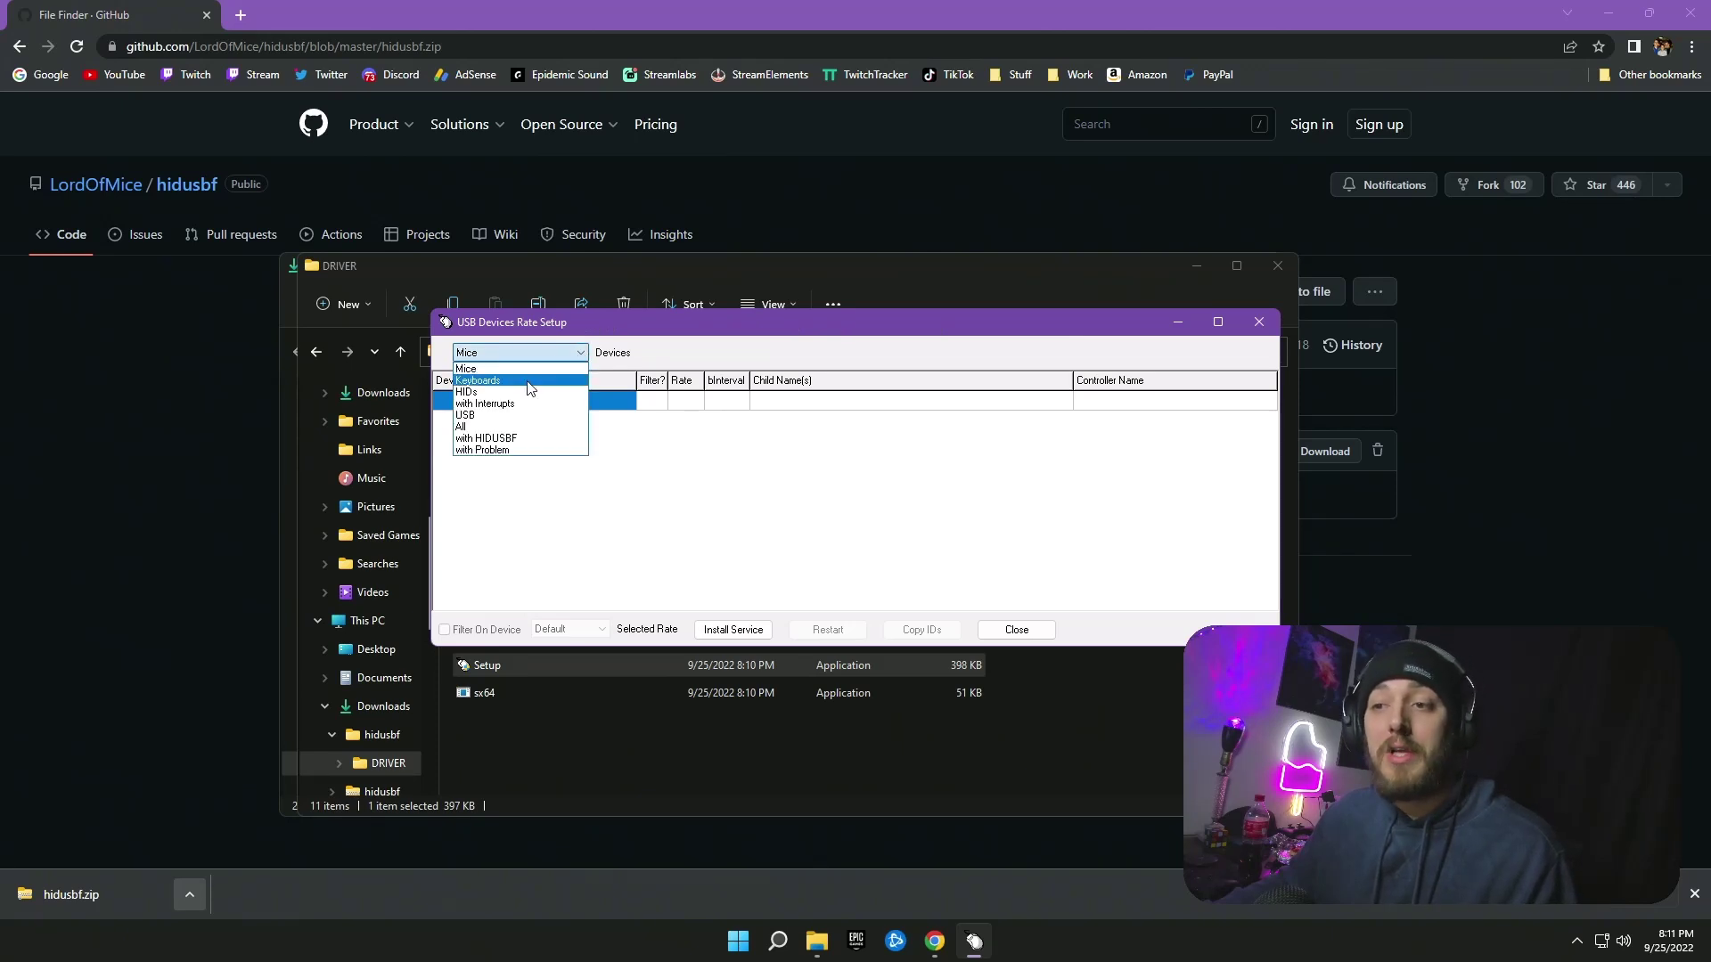
pyautogui.click(491, 416)
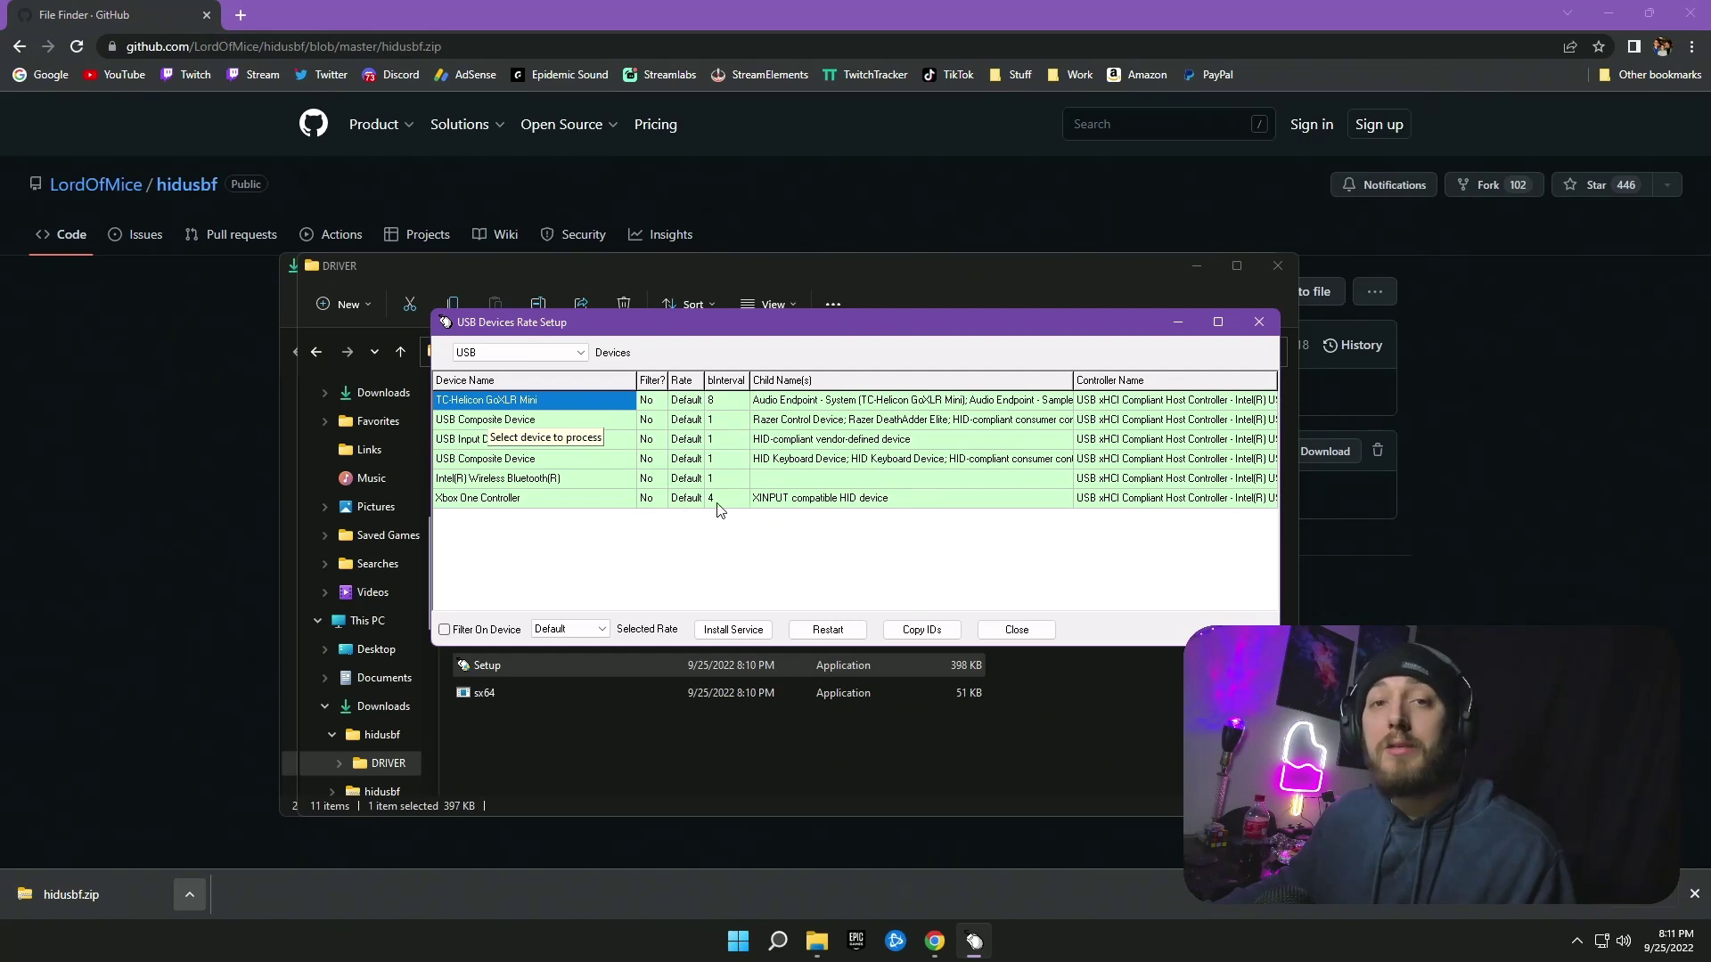
pyautogui.click(686, 499)
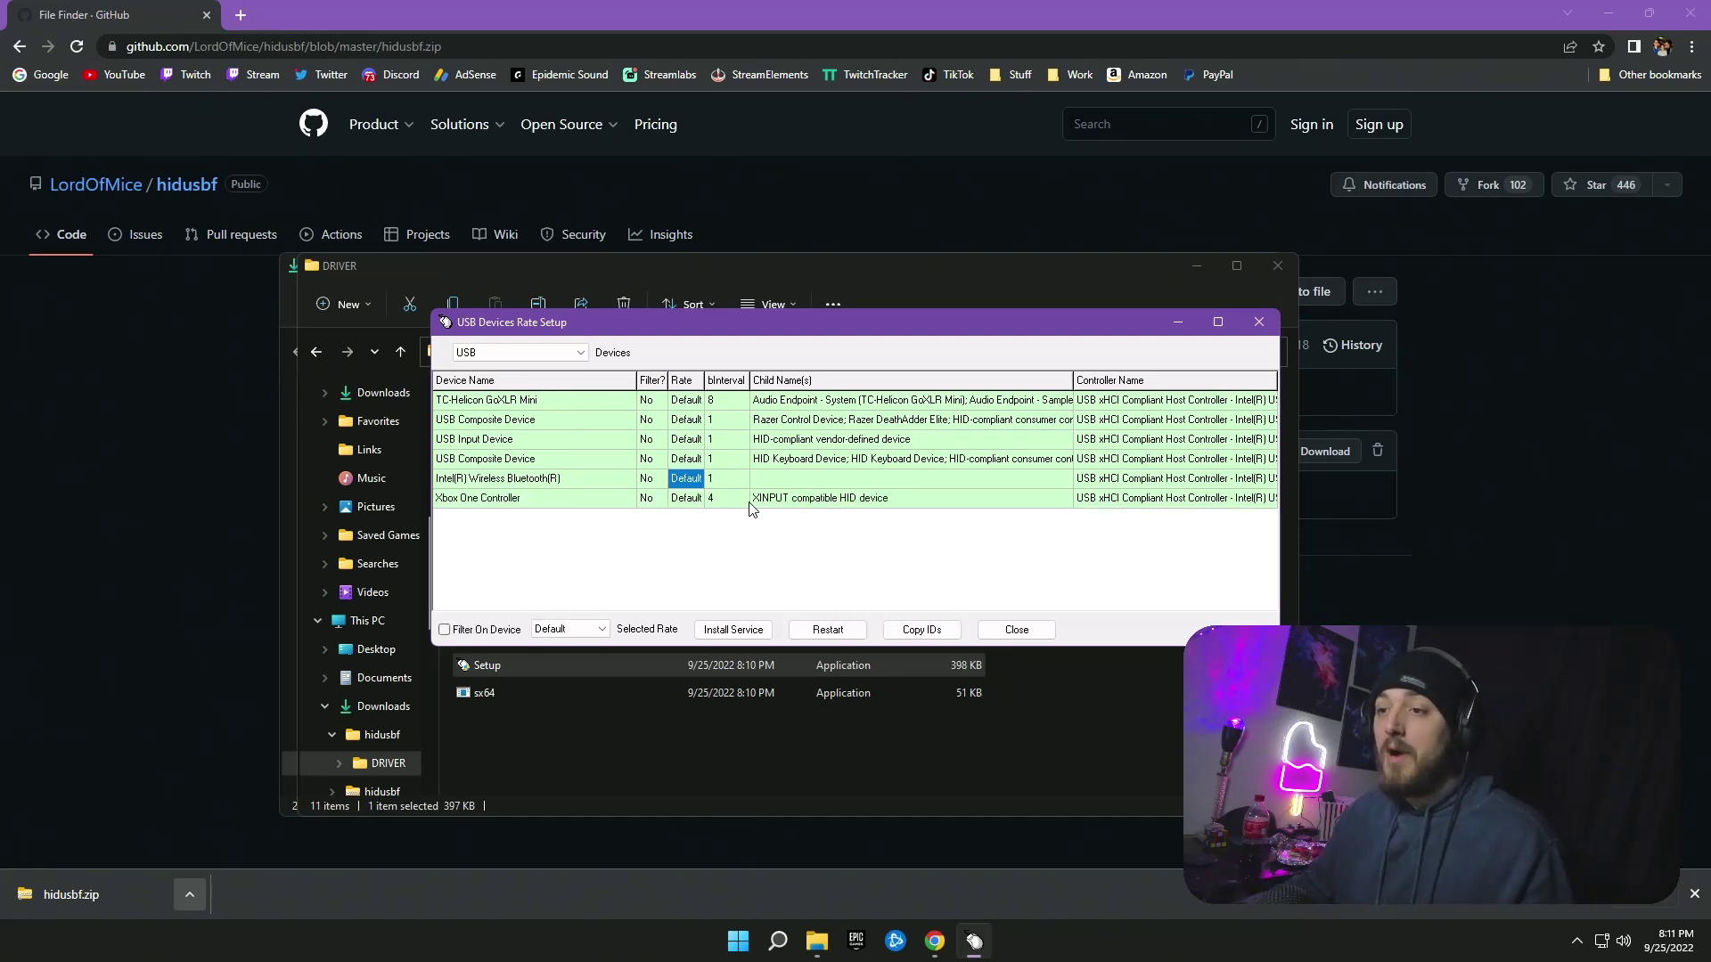
pyautogui.click(725, 499)
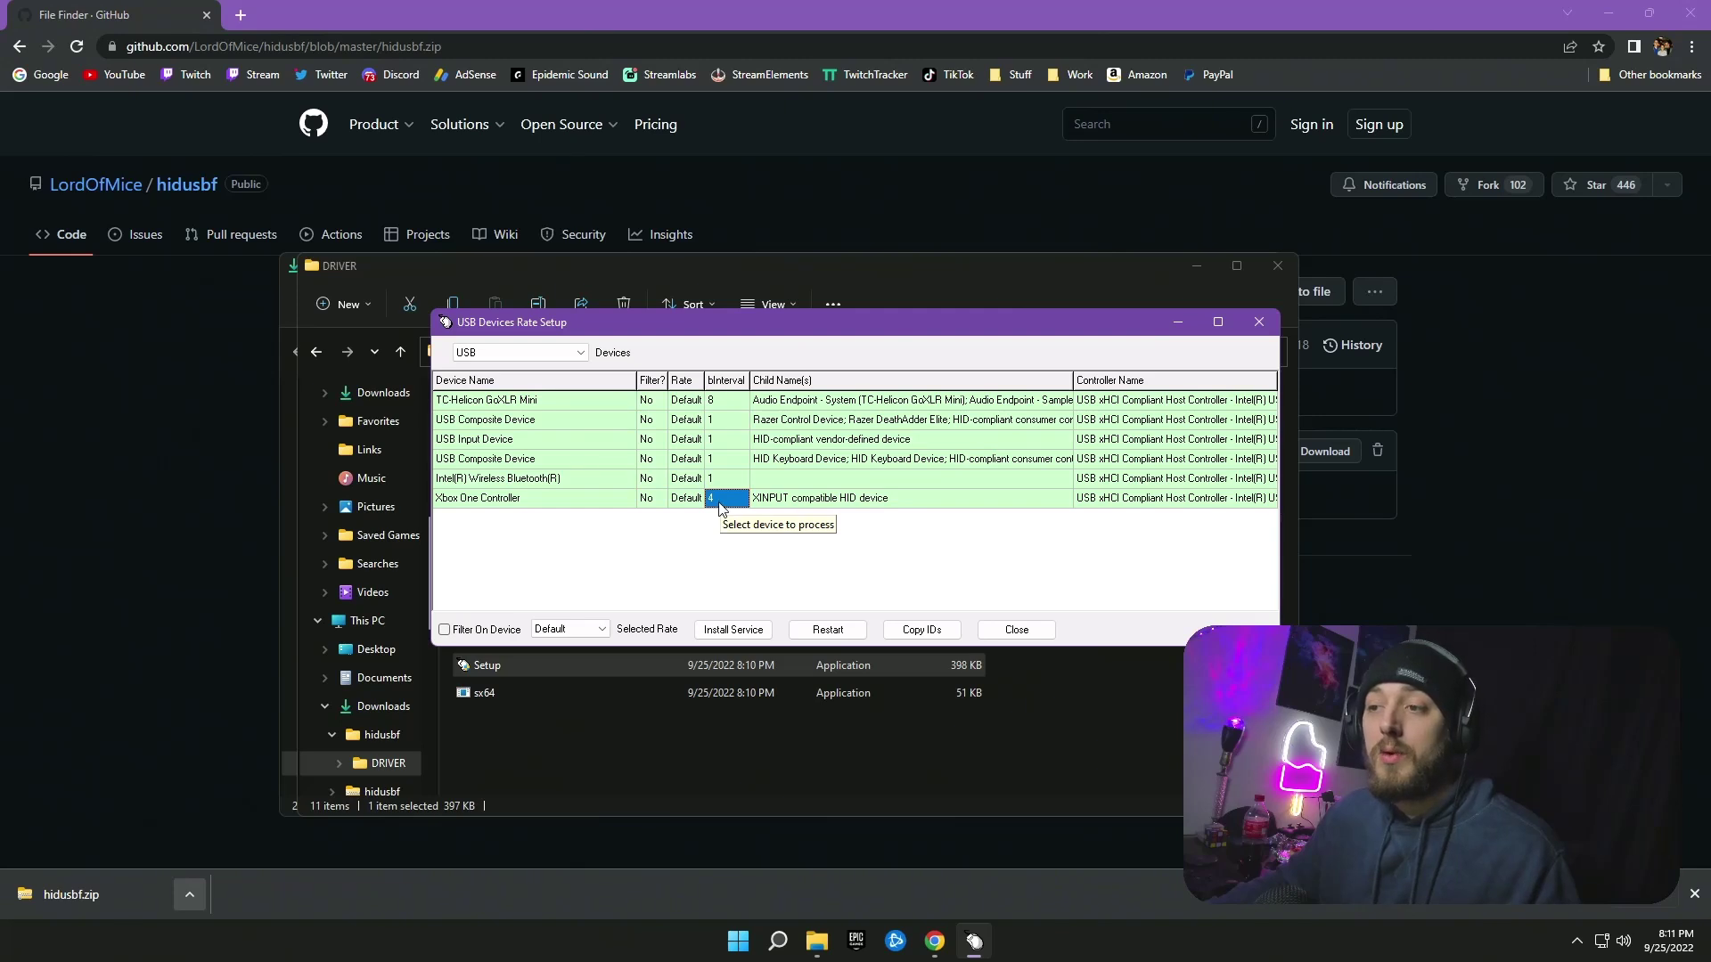
pyautogui.click(686, 499)
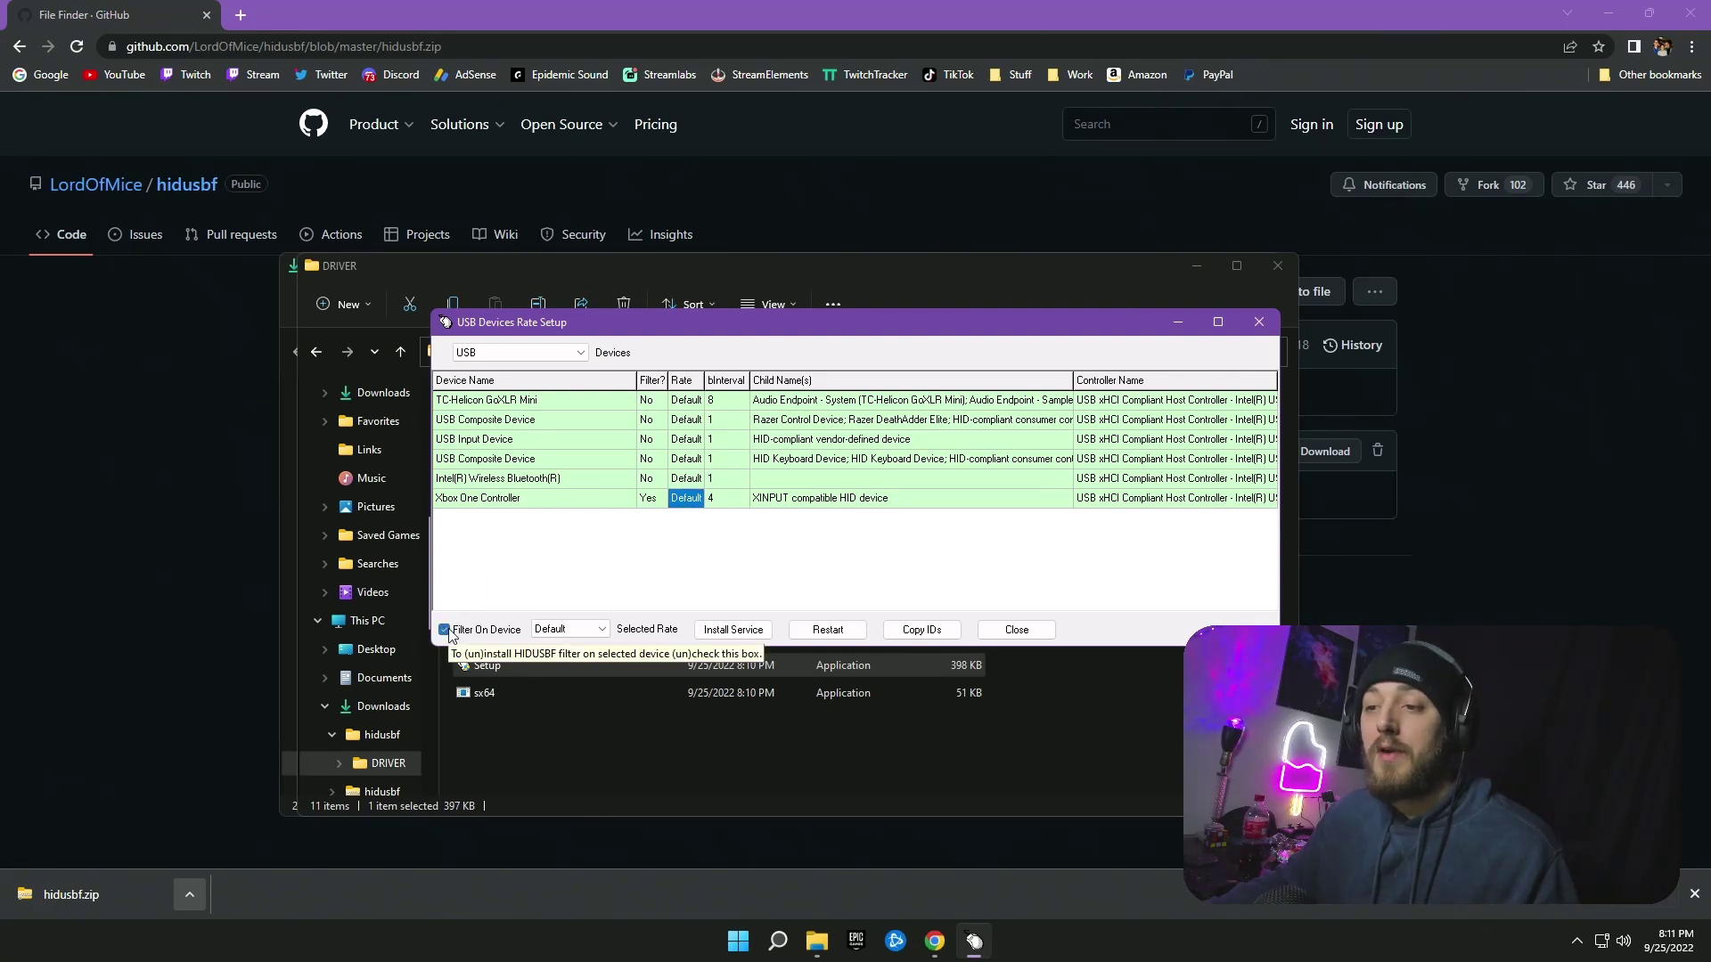
# Set the Xbox One Controller's rate to 1000, install the service, and restart the controller
pyautogui.click(602, 630)
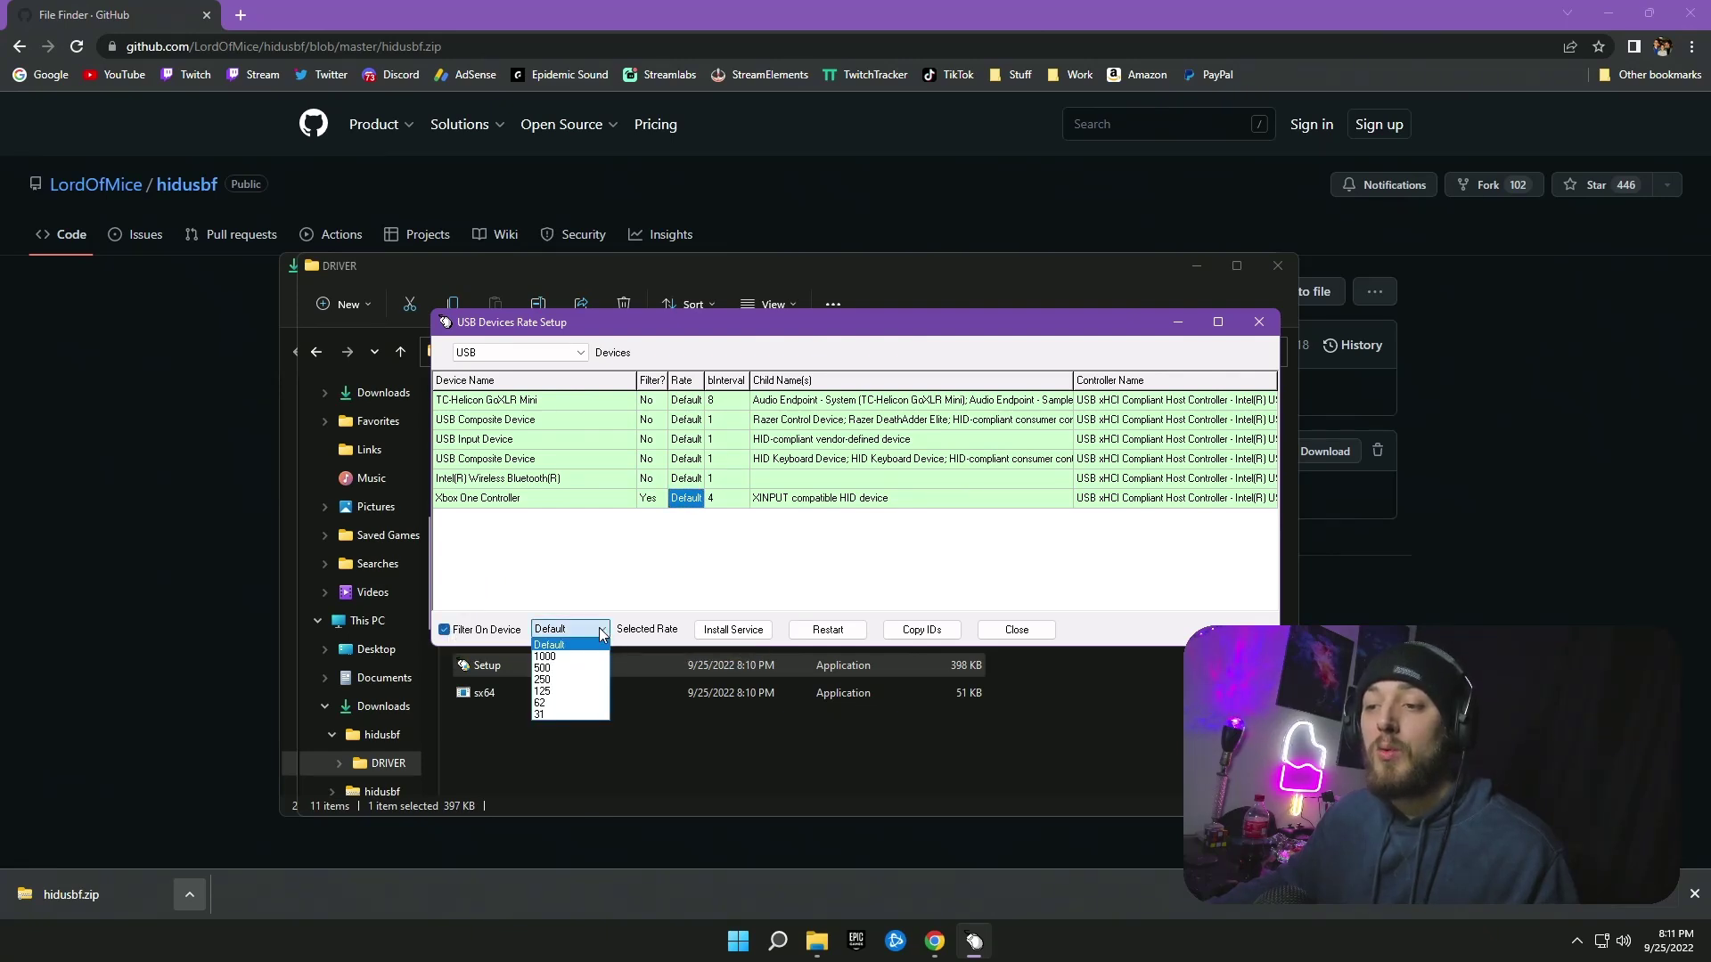
pyautogui.click(546, 657)
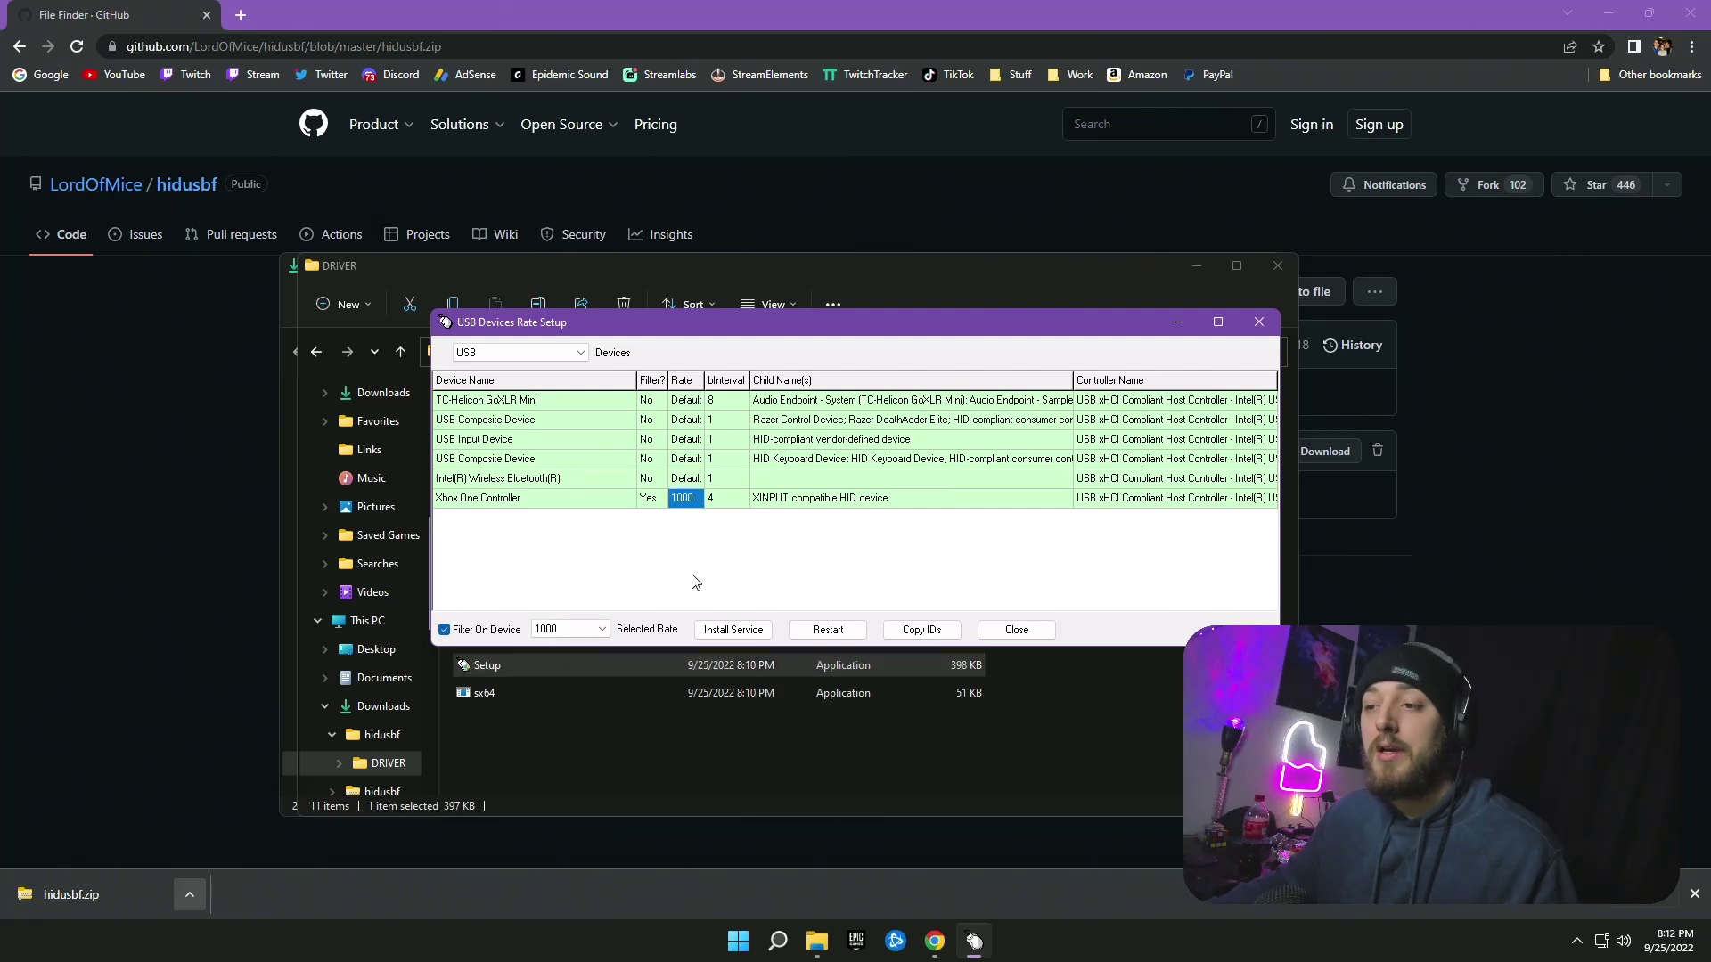
pyautogui.click(720, 631)
pyautogui.click(911, 491)
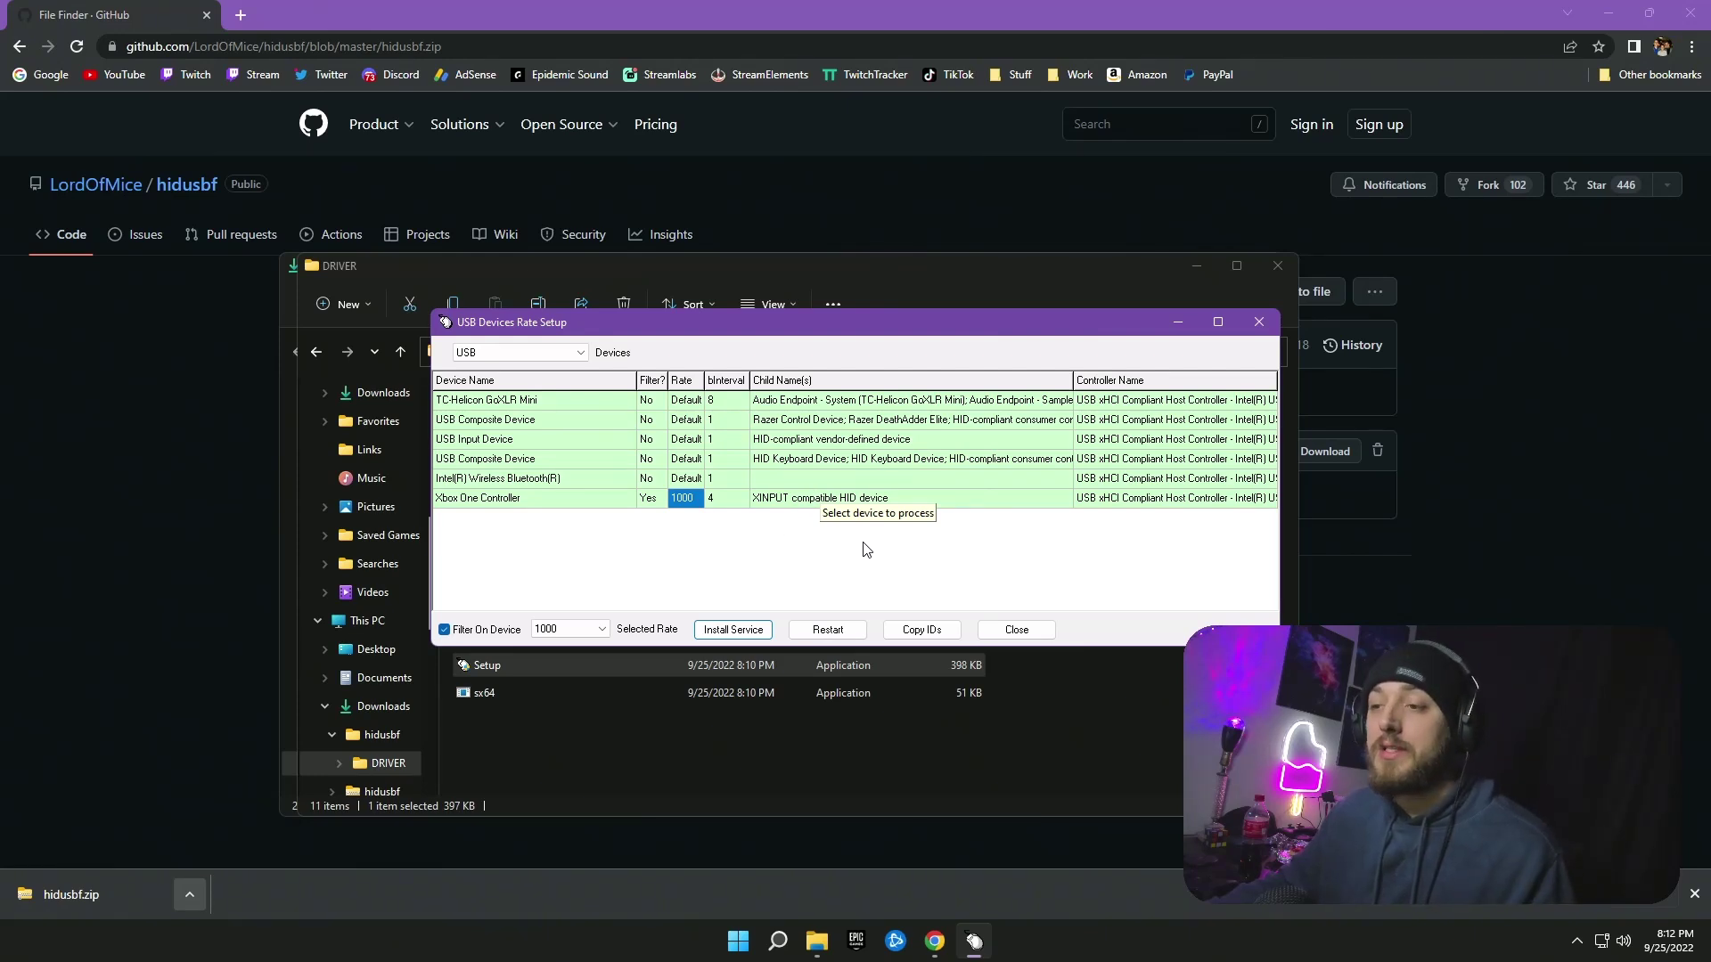
pyautogui.click(826, 629)
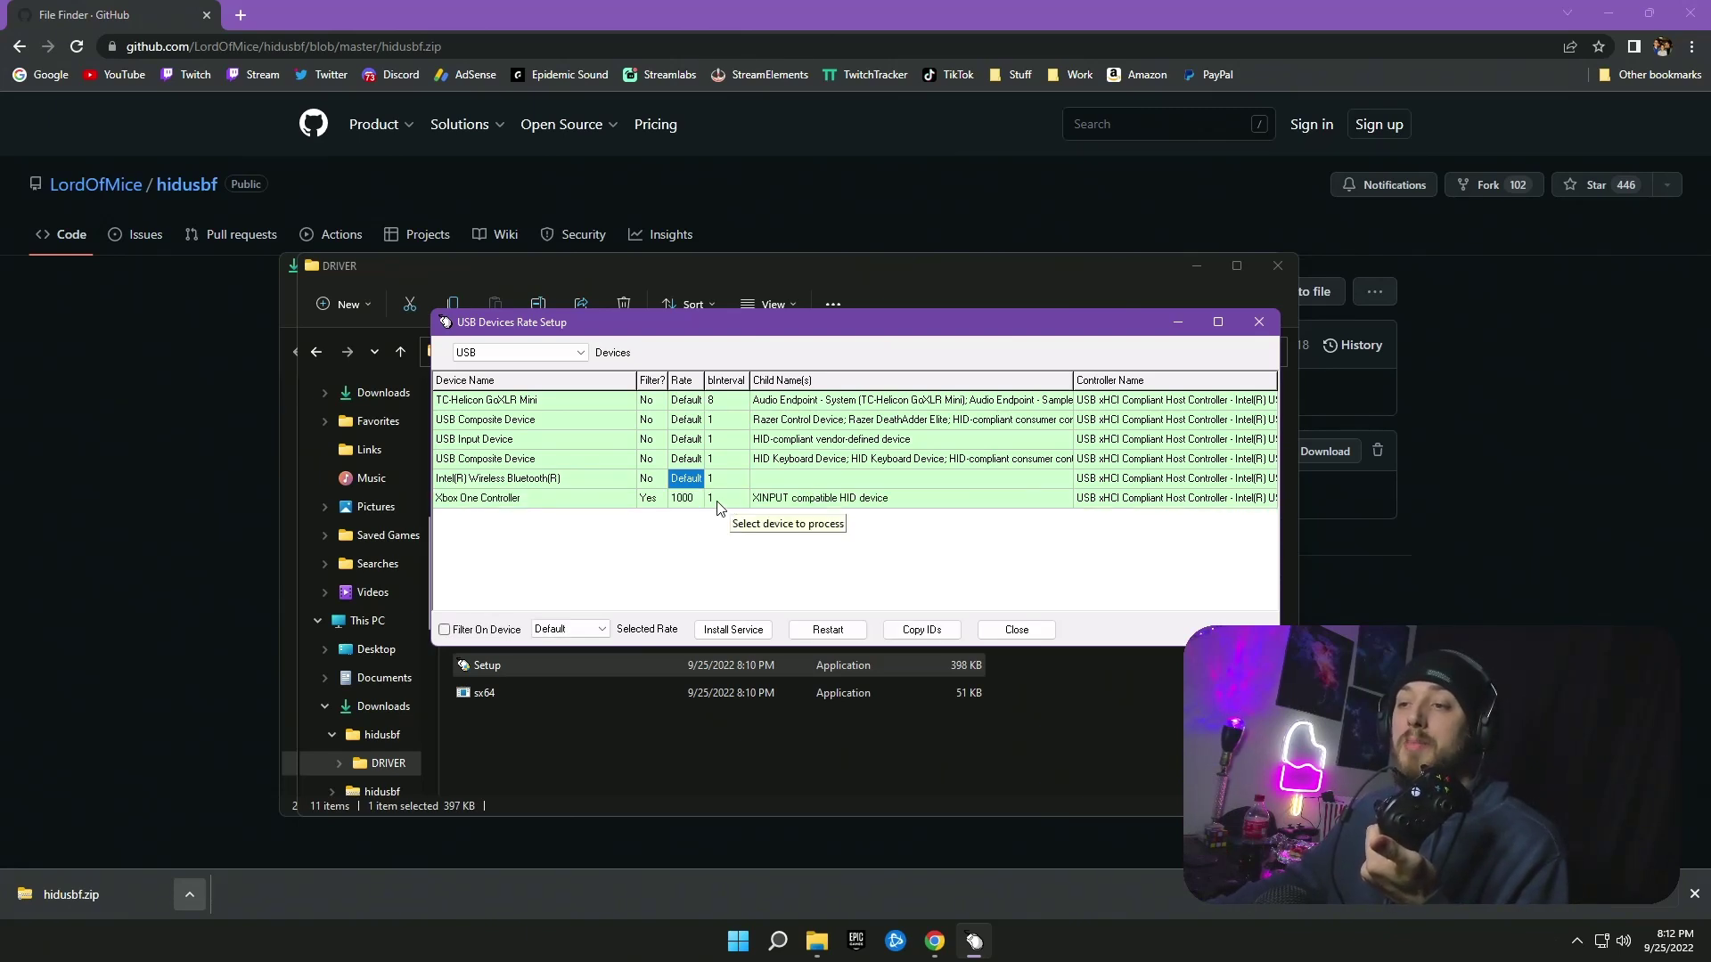
pyautogui.click(713, 504)
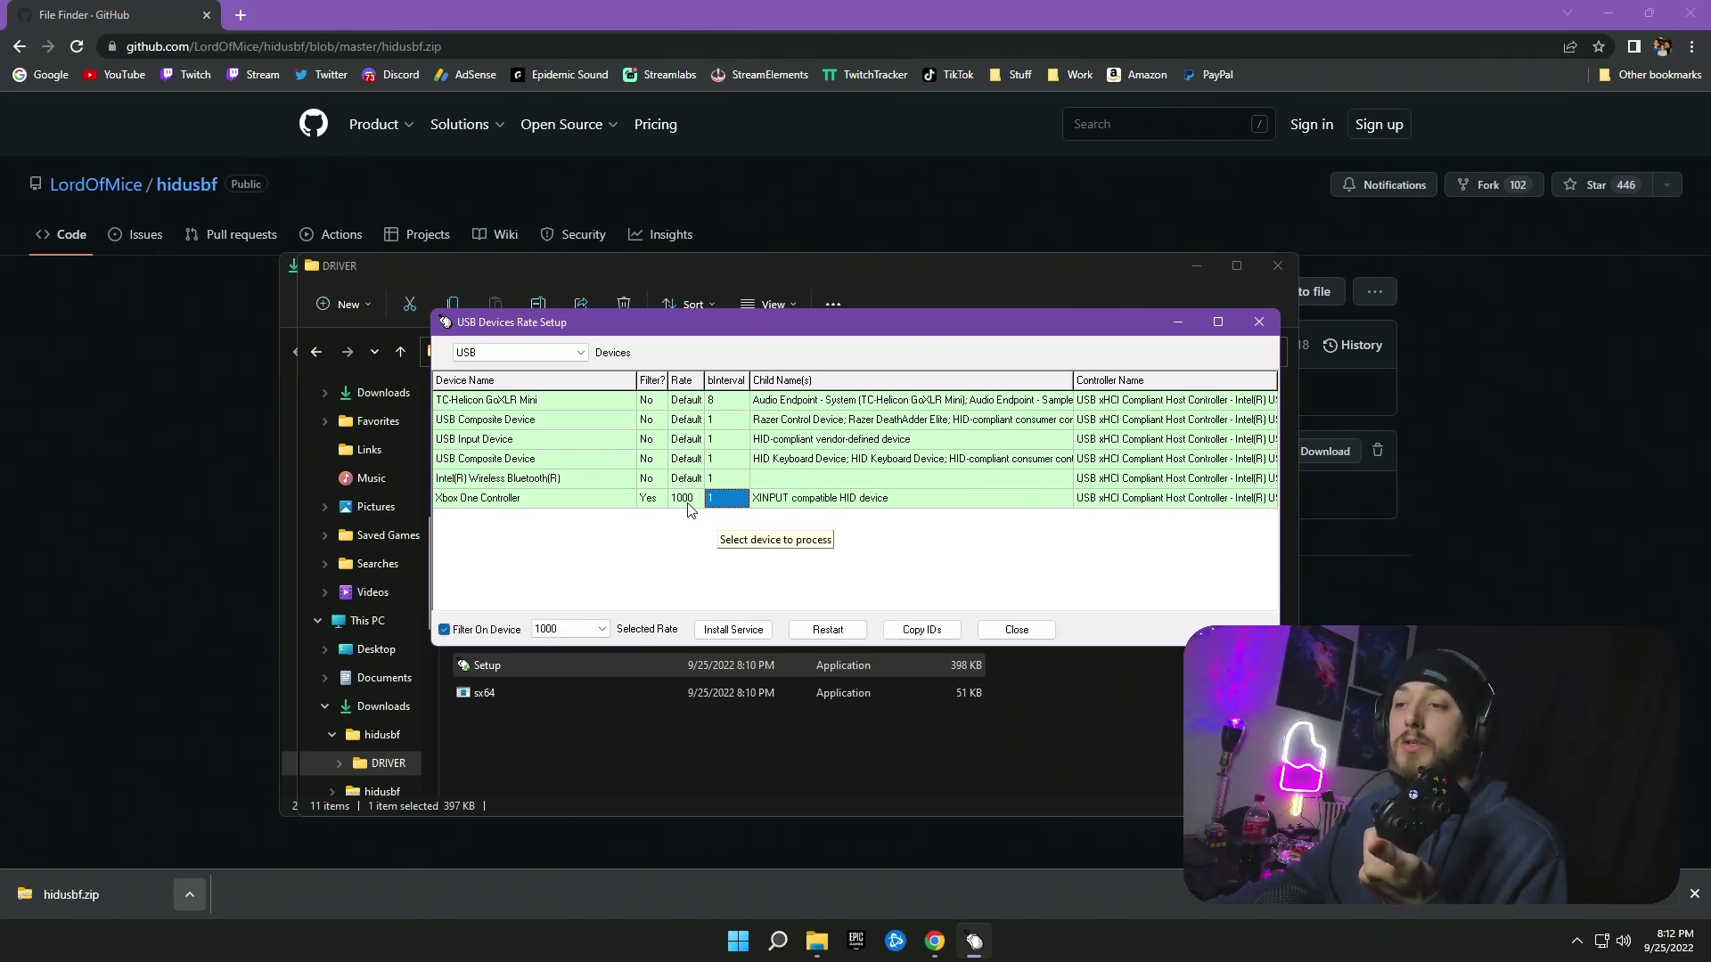
pyautogui.click(688, 501)
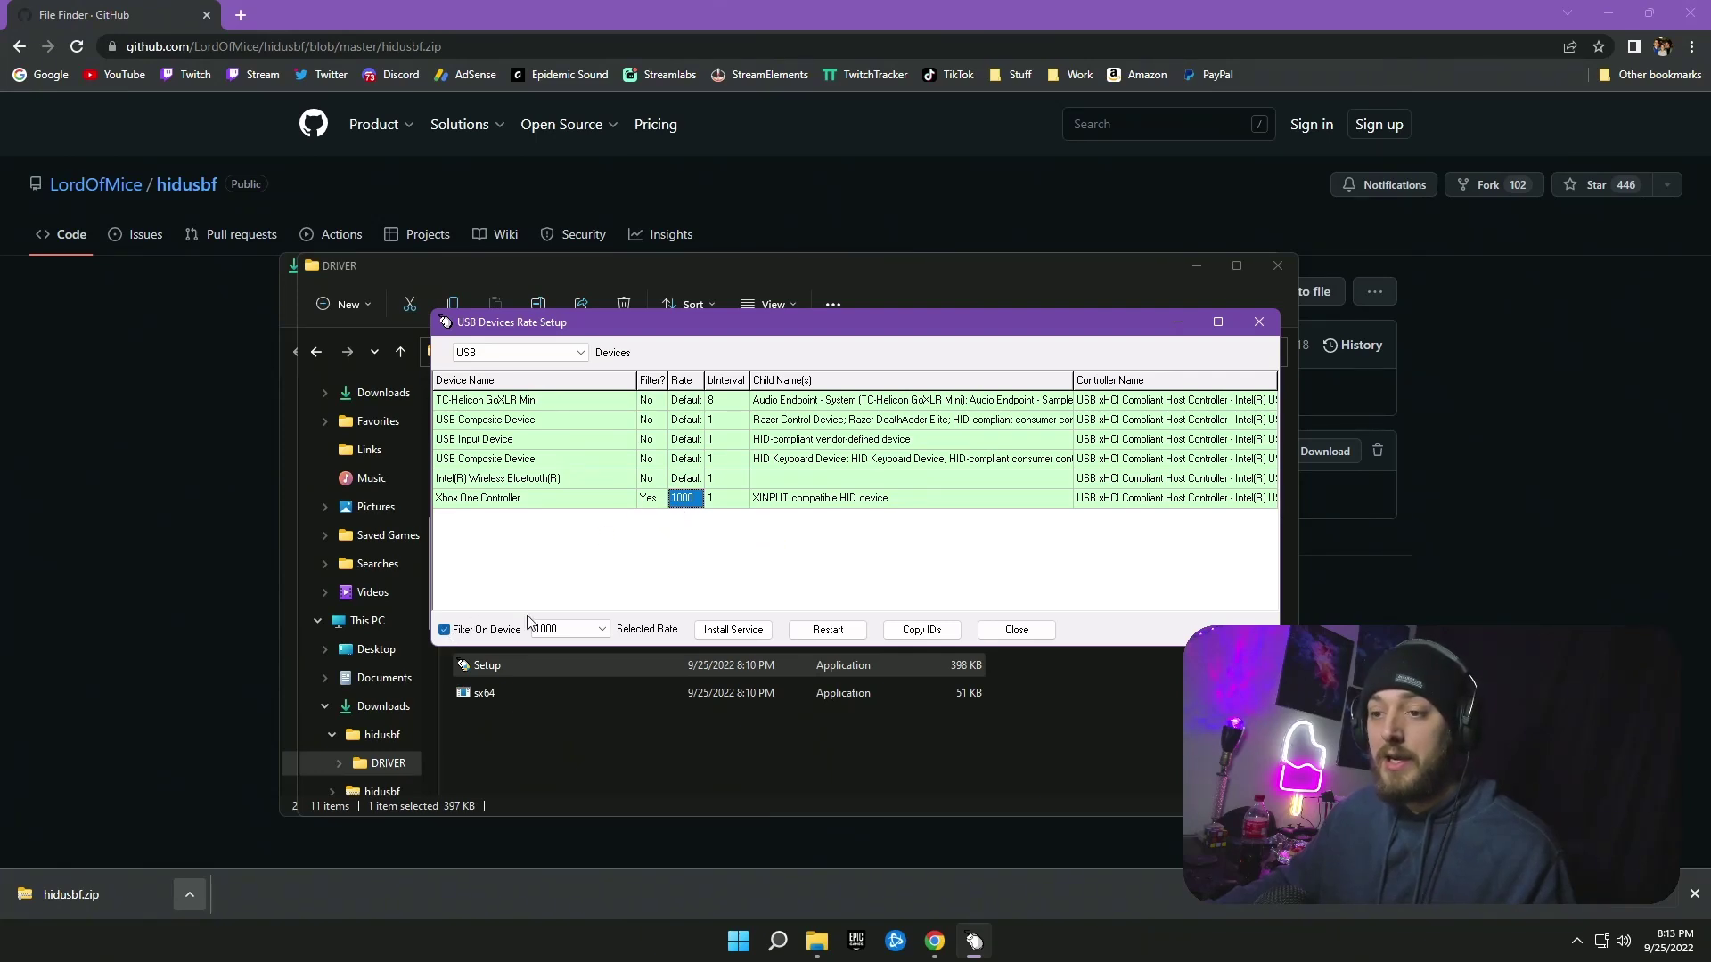
# Turn off filtering for the Xbox One Controller, set its rate to Default, and restart it
pyautogui.click(445, 630)
pyautogui.click(563, 632)
pyautogui.click(563, 645)
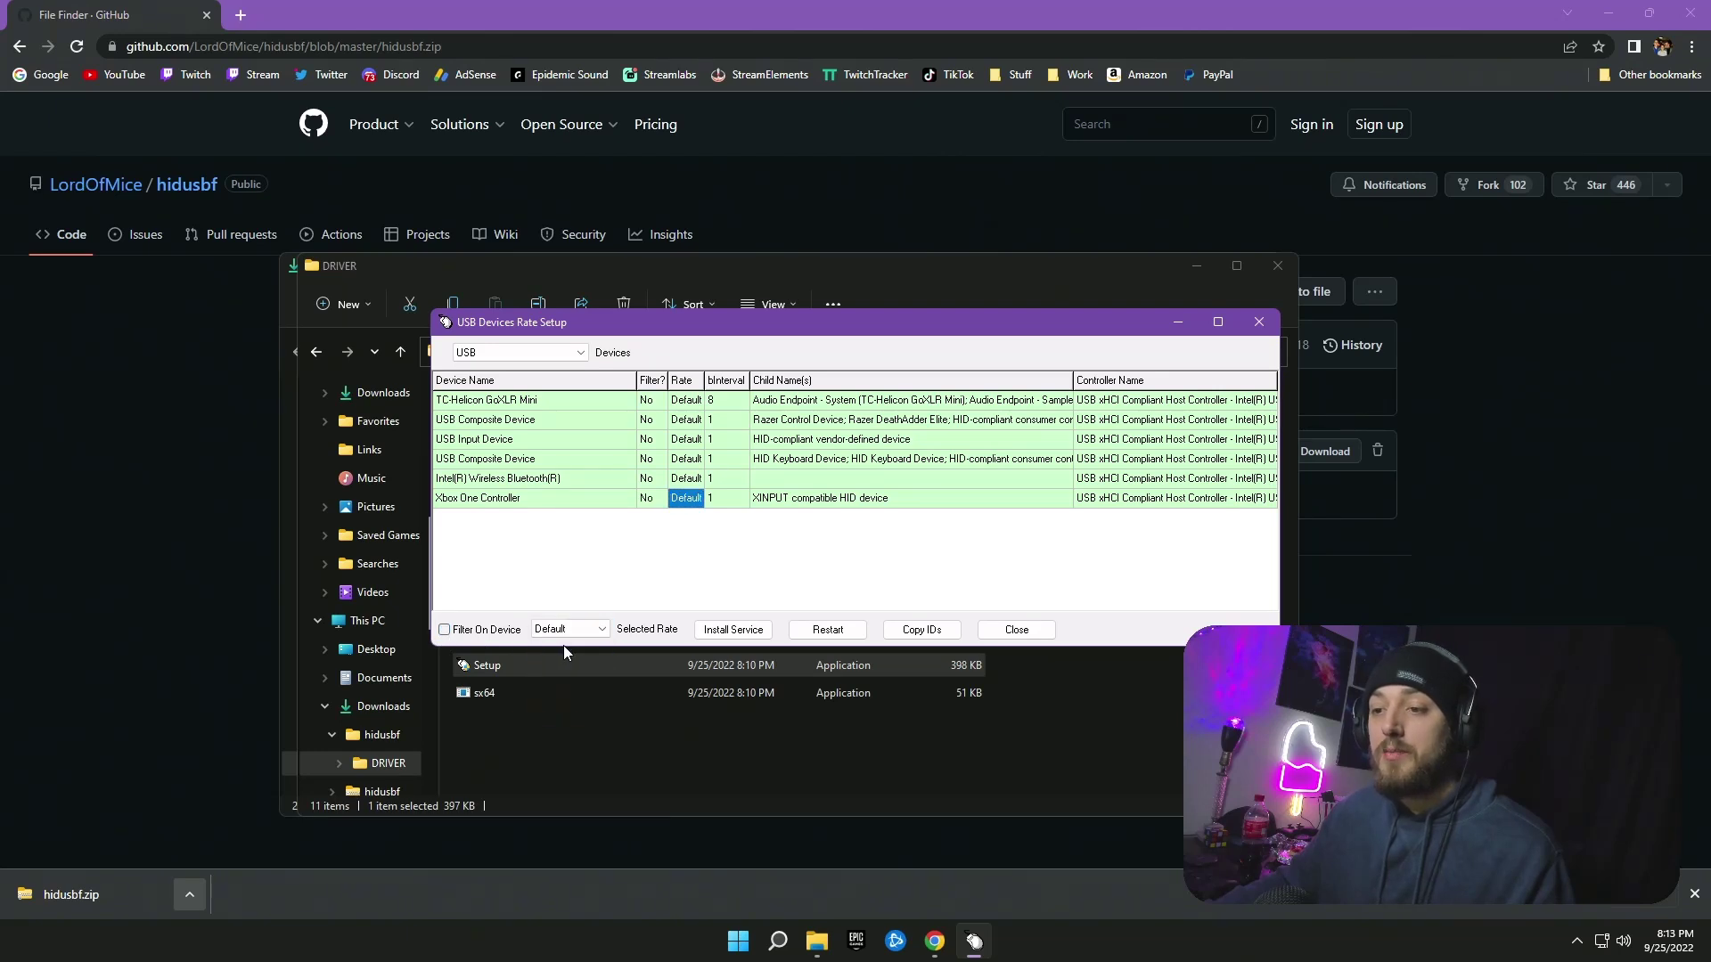
pyautogui.click(828, 630)
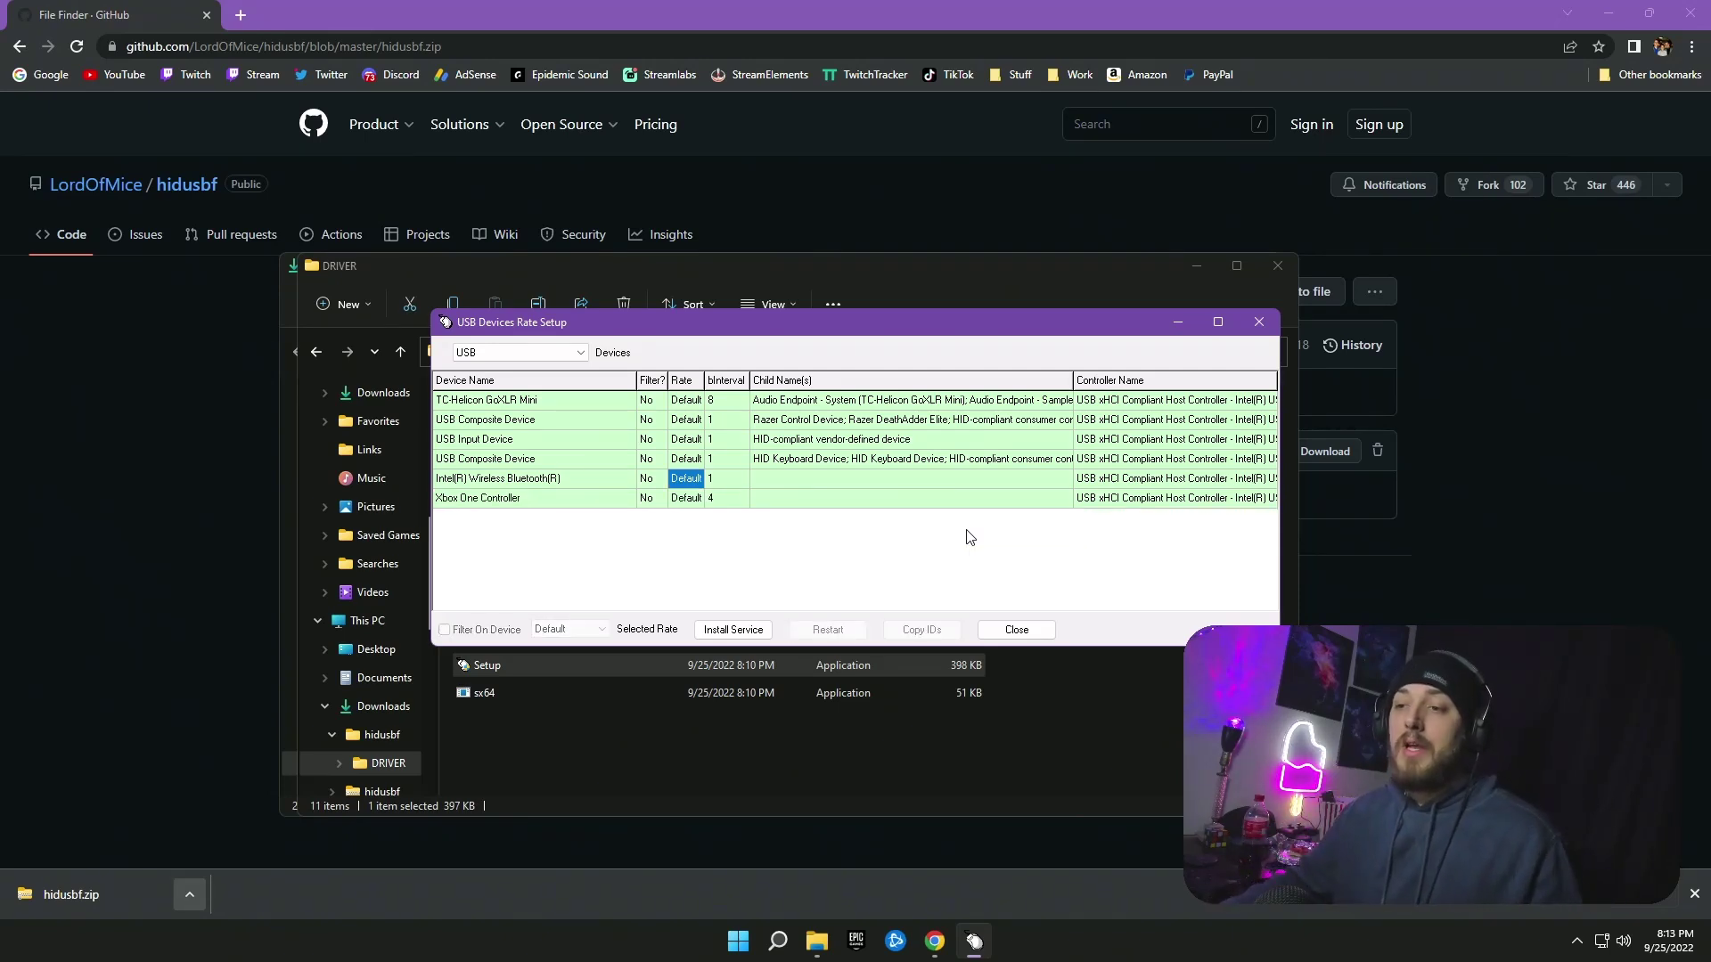
pyautogui.click(696, 499)
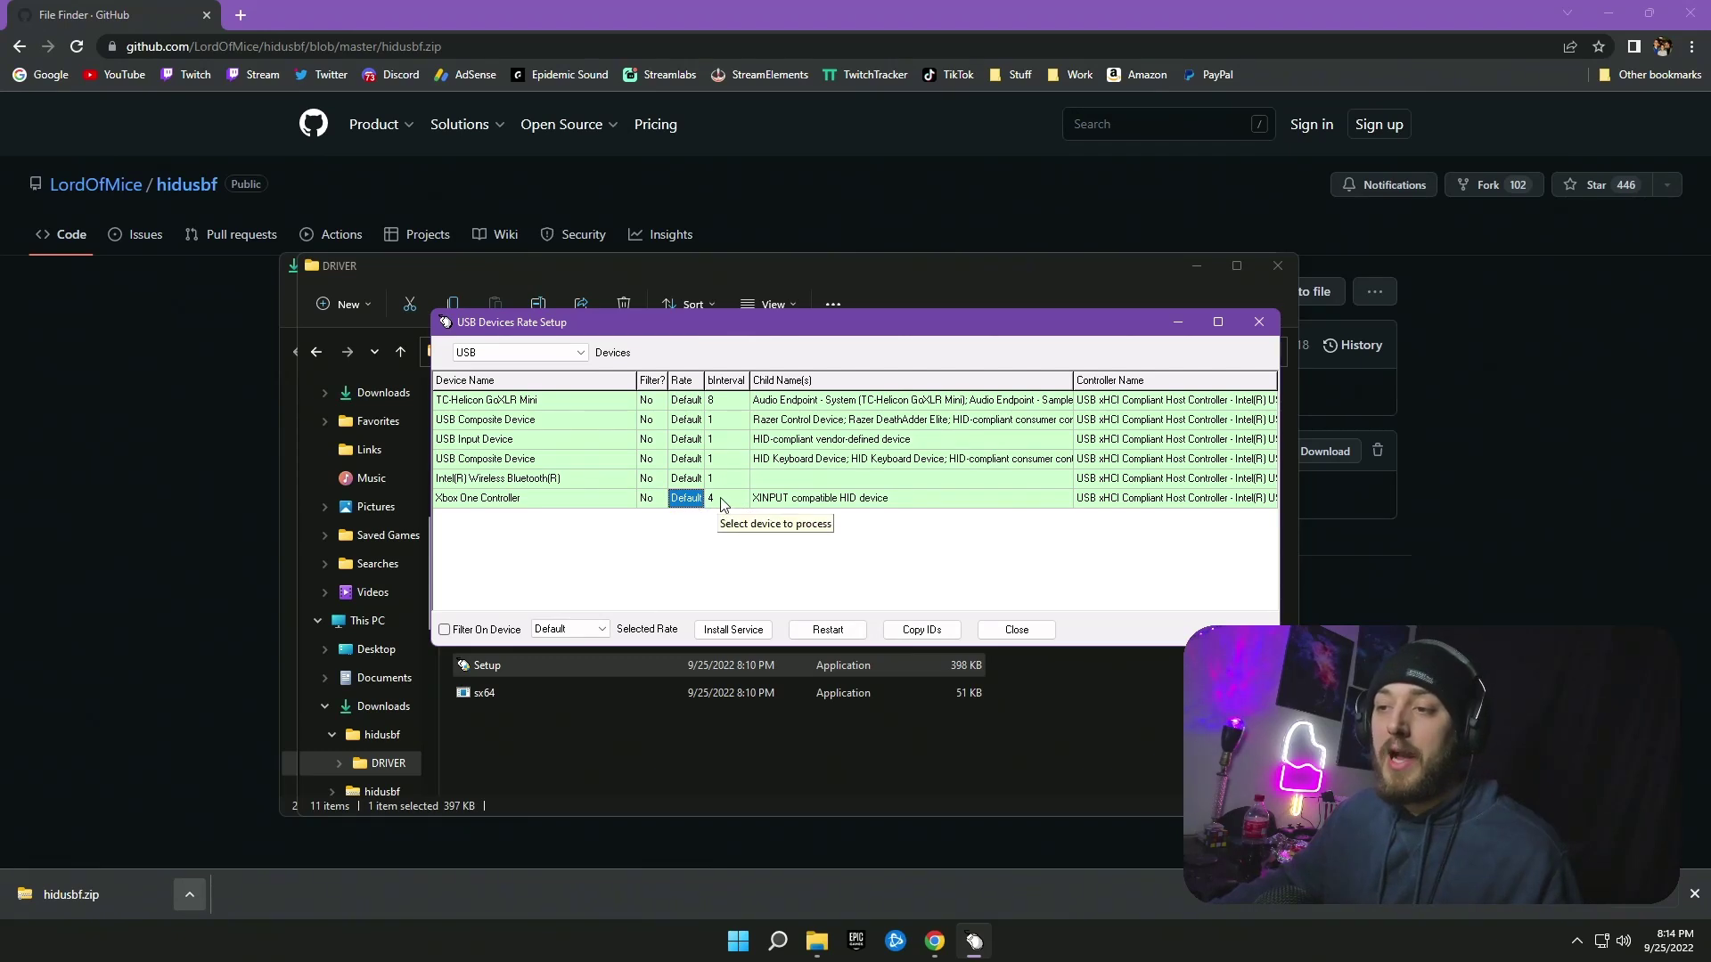